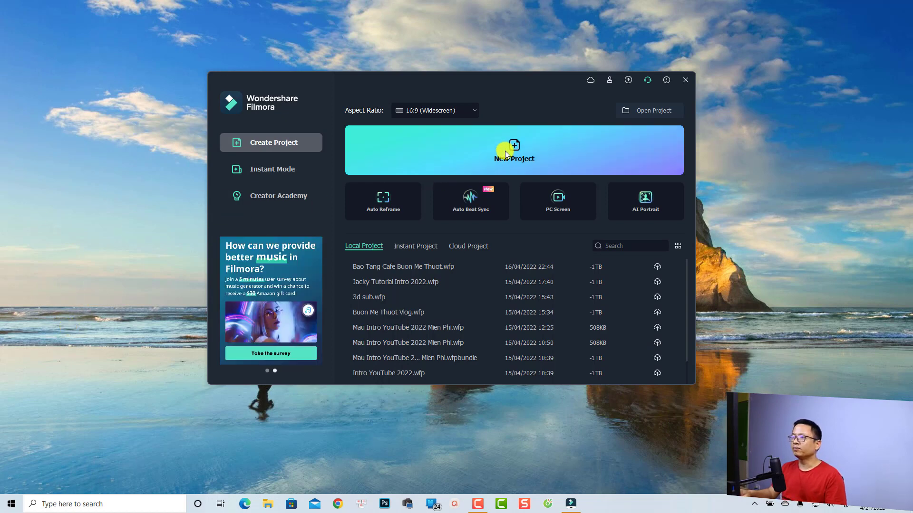
- Create a new project and place the downloaded stock clip of the woman by the sea at the start of video track 1
left_click(487, 143)
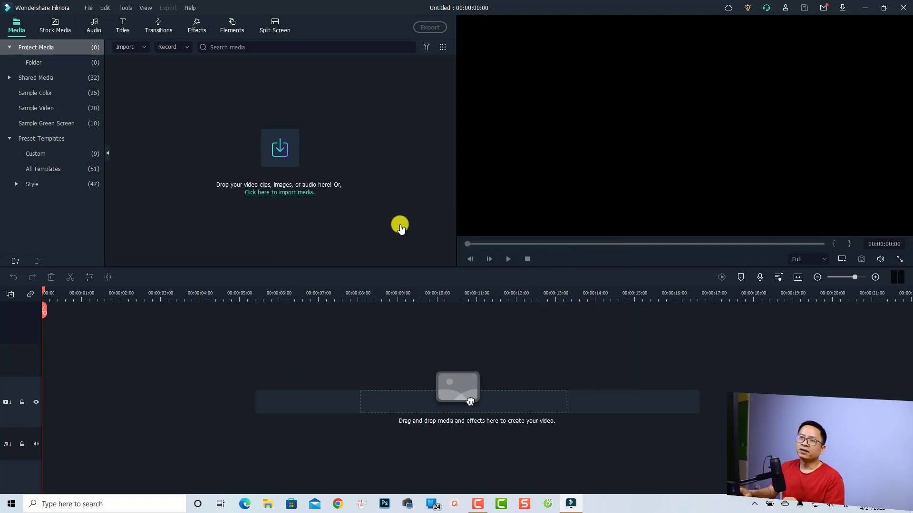
left_click(59, 31)
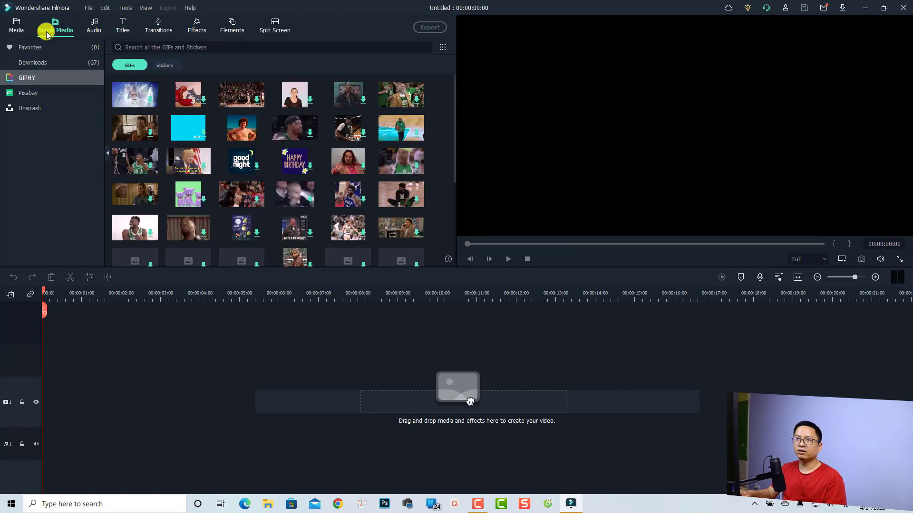
left_click(52, 64)
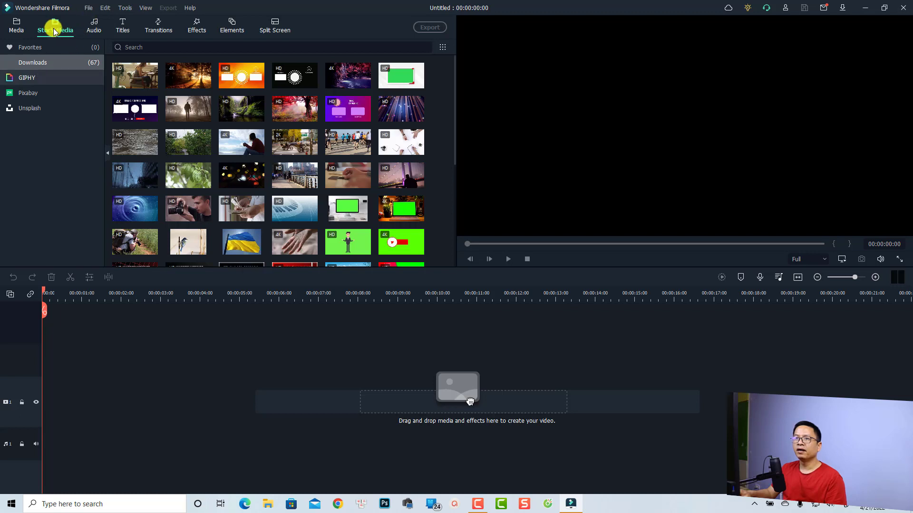
left_click_drag(237, 155, 104, 403)
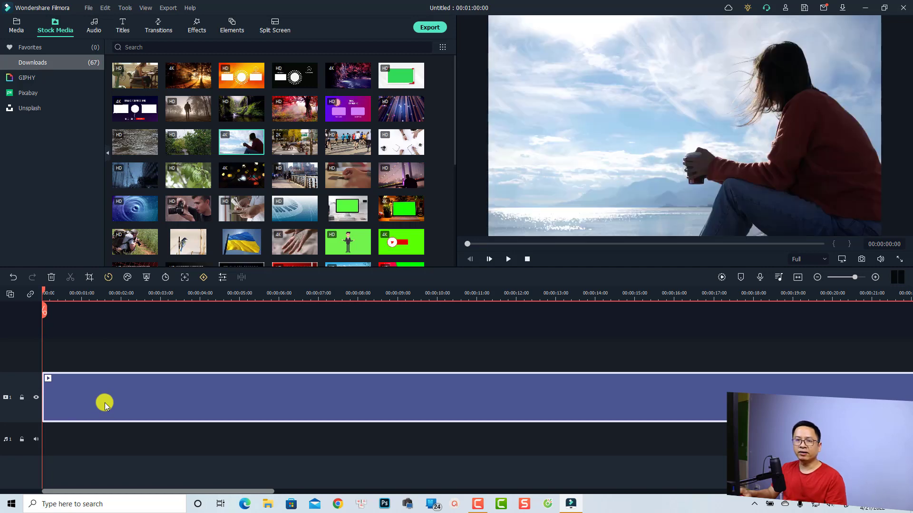
- Add a second video track and place the downloaded clip of trees behind a rainy window at its start
left_click(11, 294)
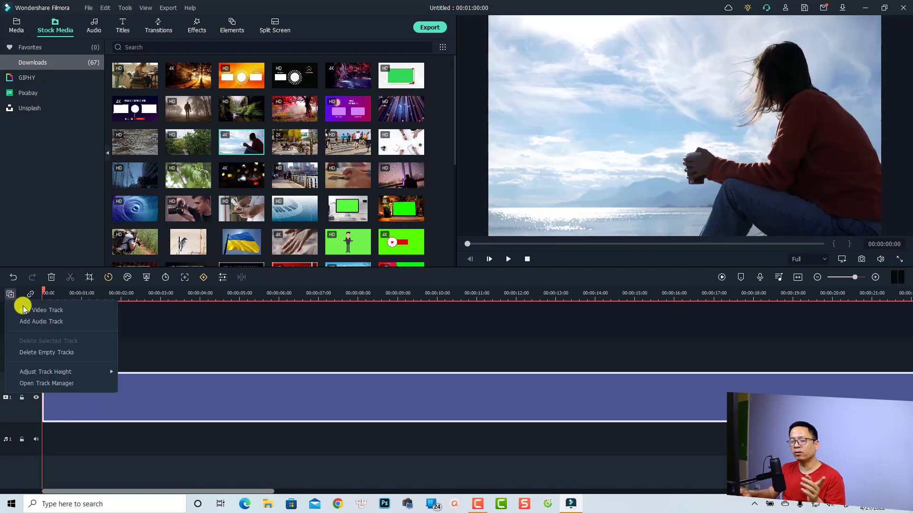
left_click(24, 310)
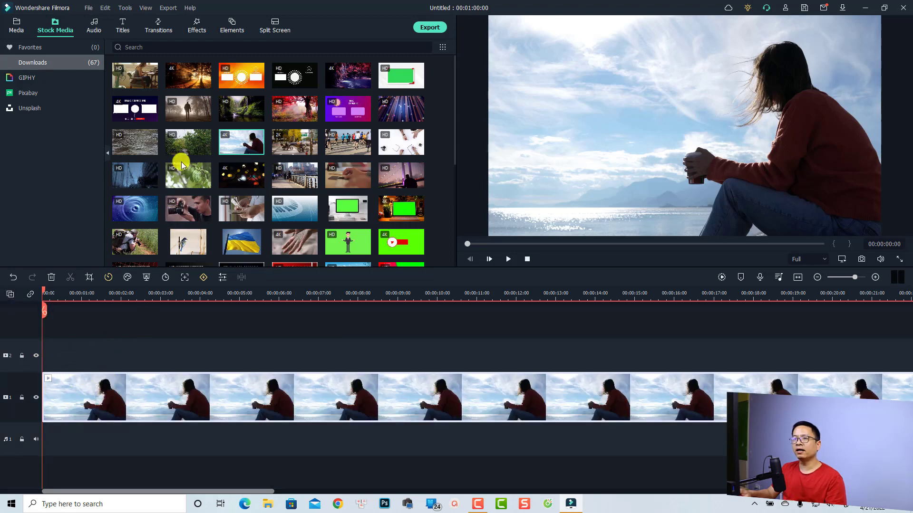
left_click_drag(183, 151, 238, 371)
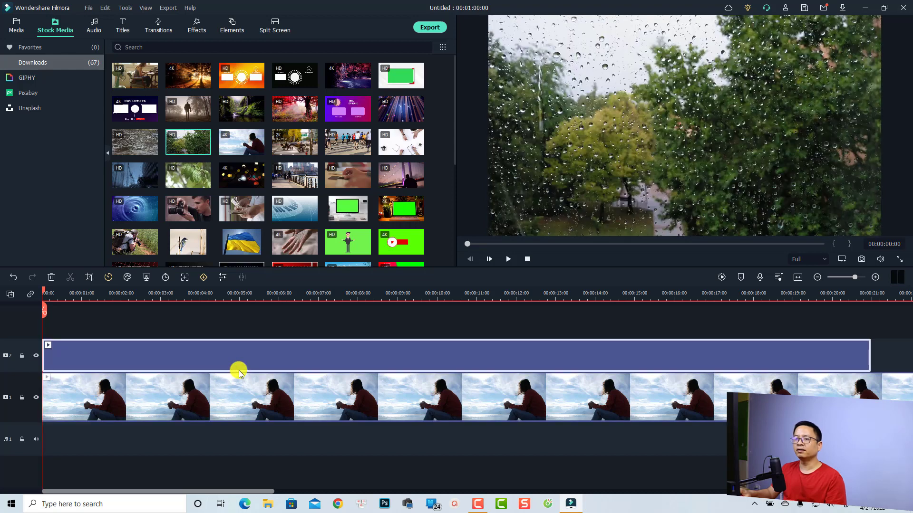
- Preview the two stacked clips with the whole timeline in view
left_click(107, 363)
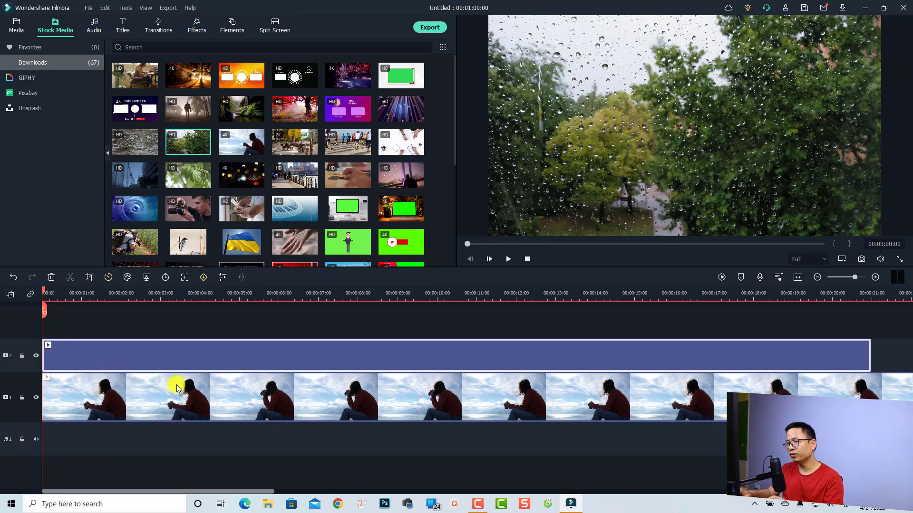
key("space")
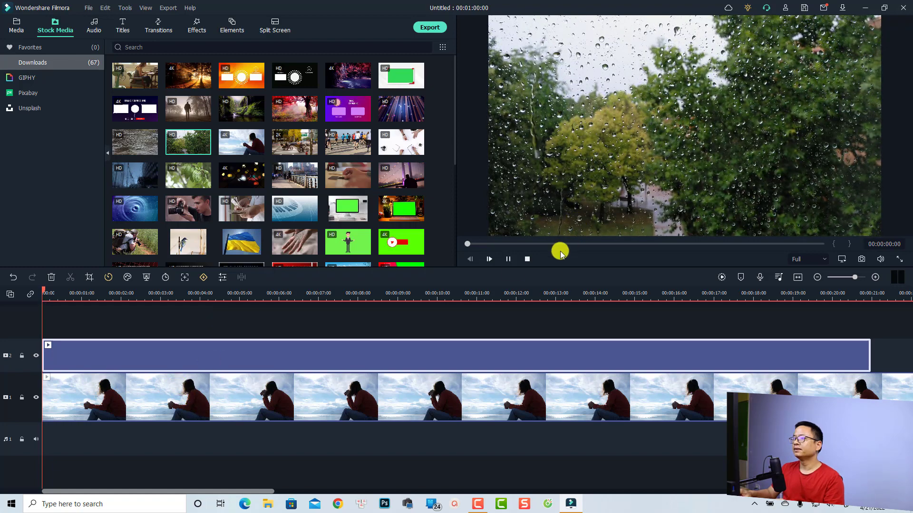
left_click(446, 294)
key("ctrl+minus")
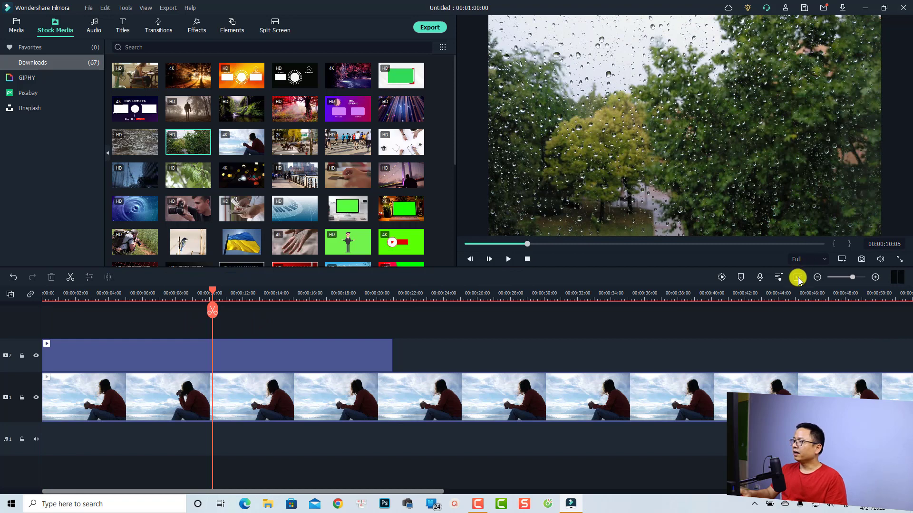
key("ctrl+minus")
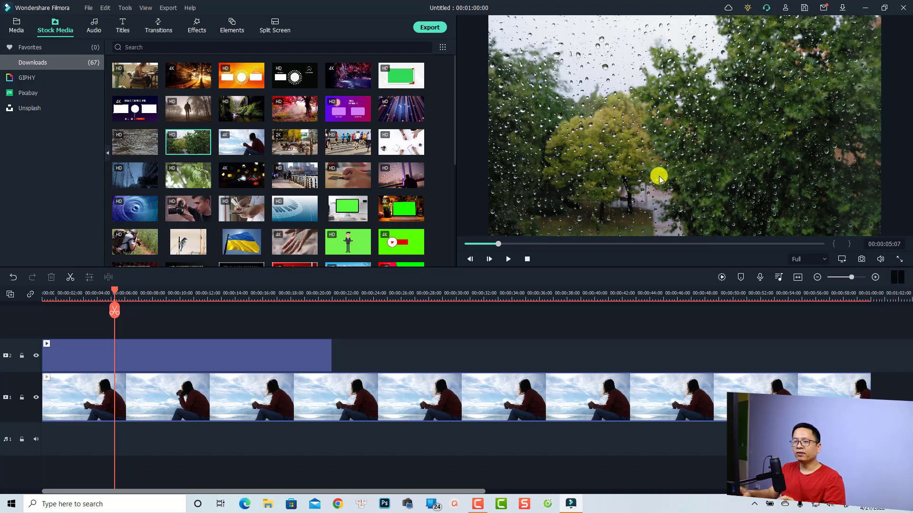
- Apply the Single line mask to the rainy window clip on video track 2
double_click(86, 359)
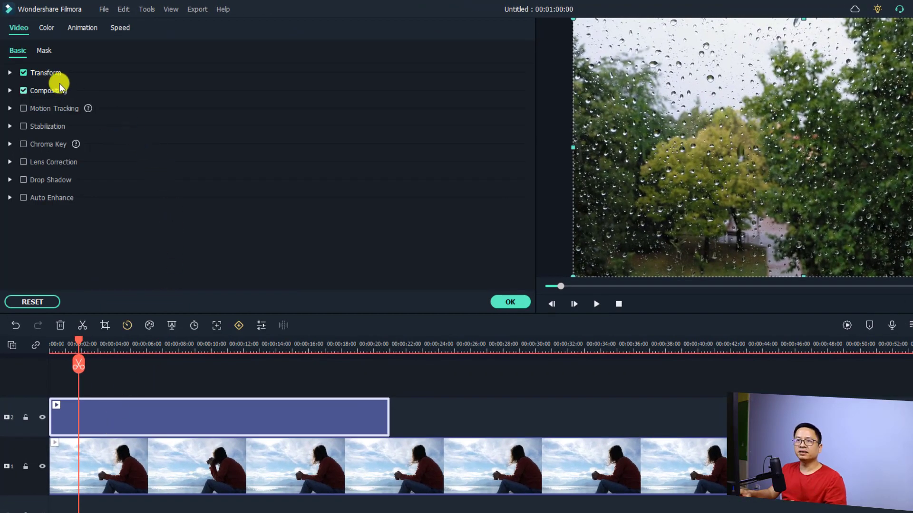
left_click(46, 30)
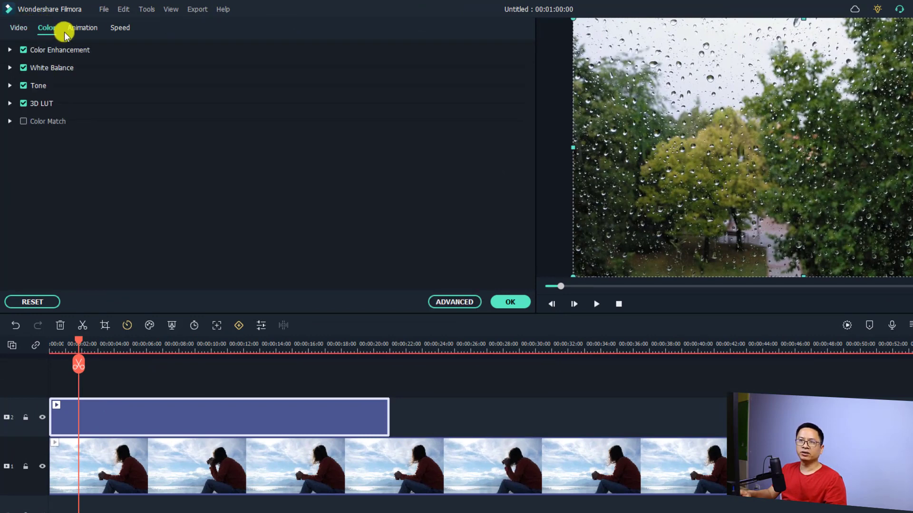
left_click(80, 29)
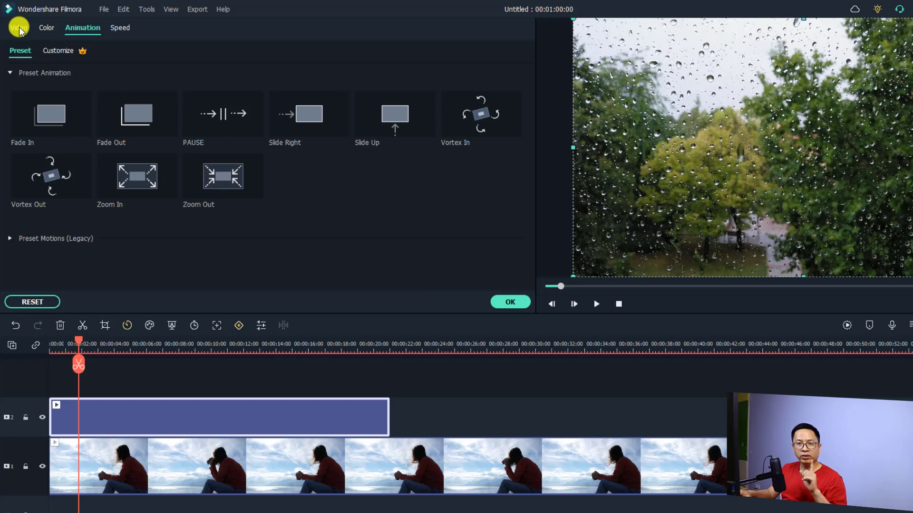
left_click(20, 30)
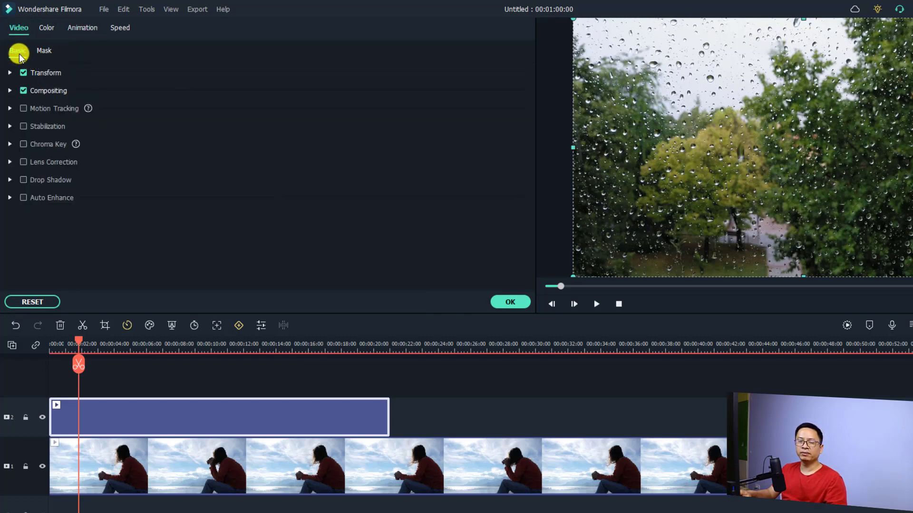
left_click(43, 50)
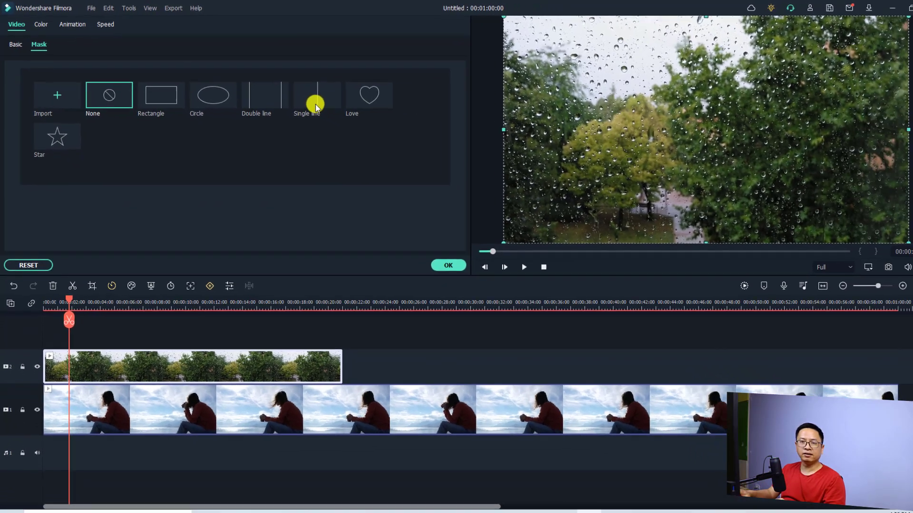
left_click(360, 118)
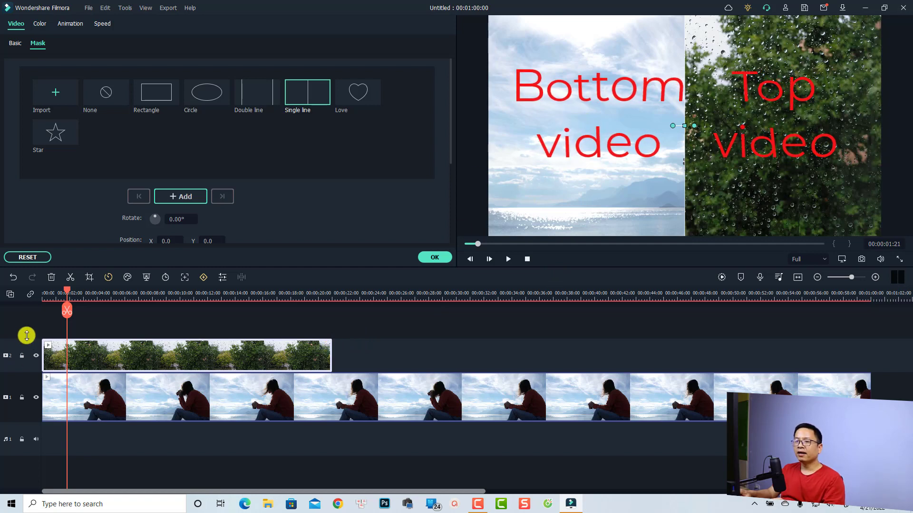
- Play the masked clip from the start to check the split between the two videos
left_click(44, 294)
key("space")
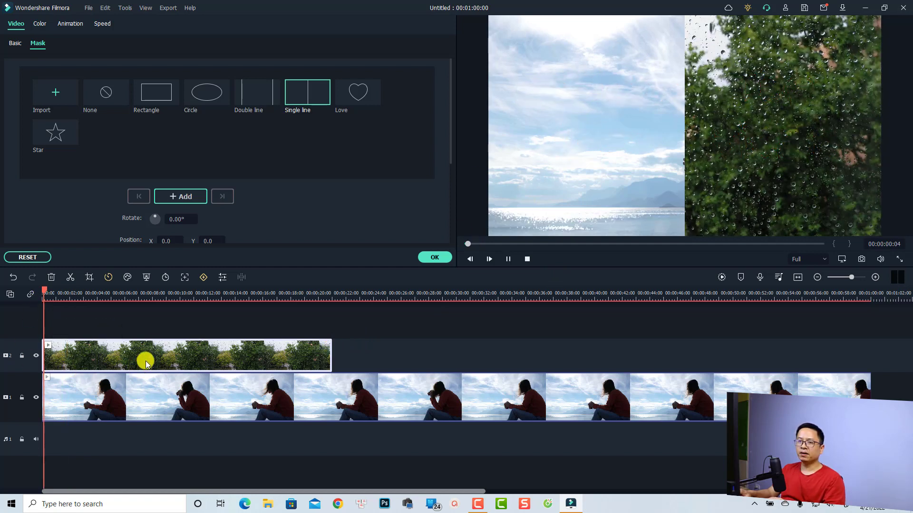
key("space")
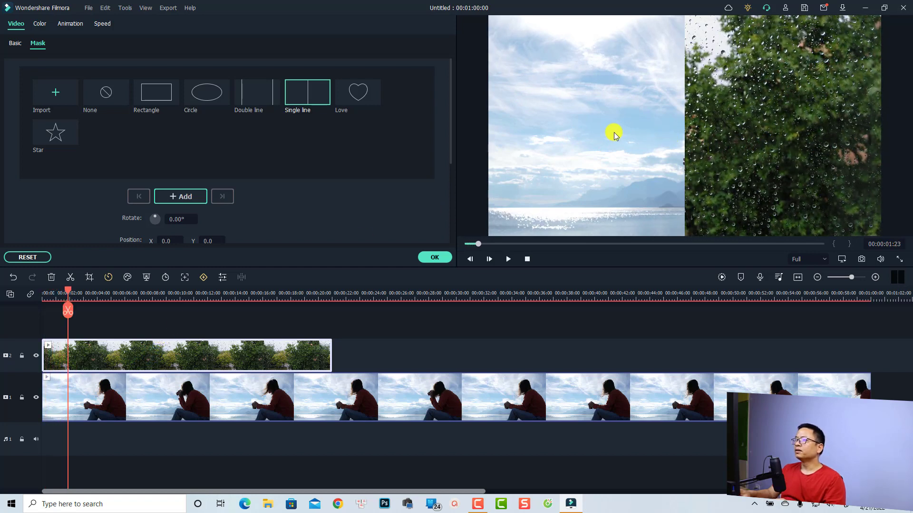
left_click(711, 130)
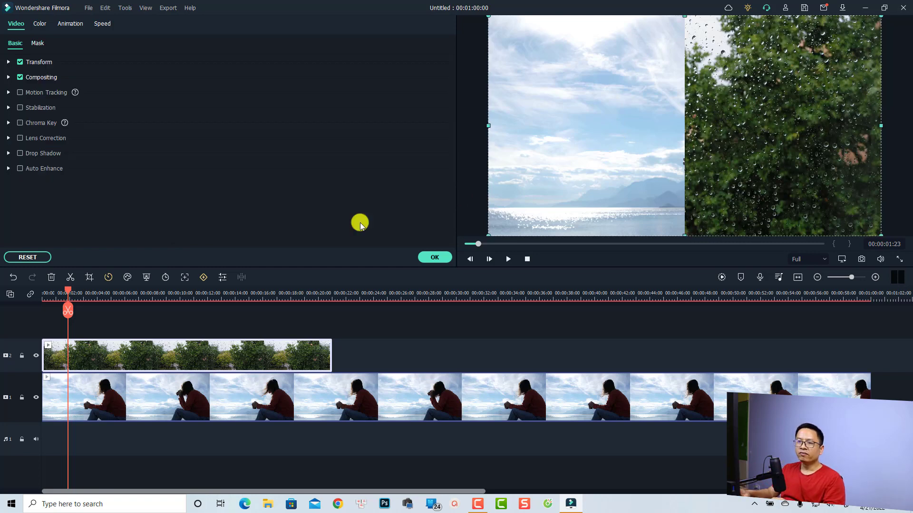
- Add a mask keyframe at the clip's start and move the mask line to the frame's left edge, about X -341.4, Y -17.2
left_click_drag(67, 288, 43, 304)
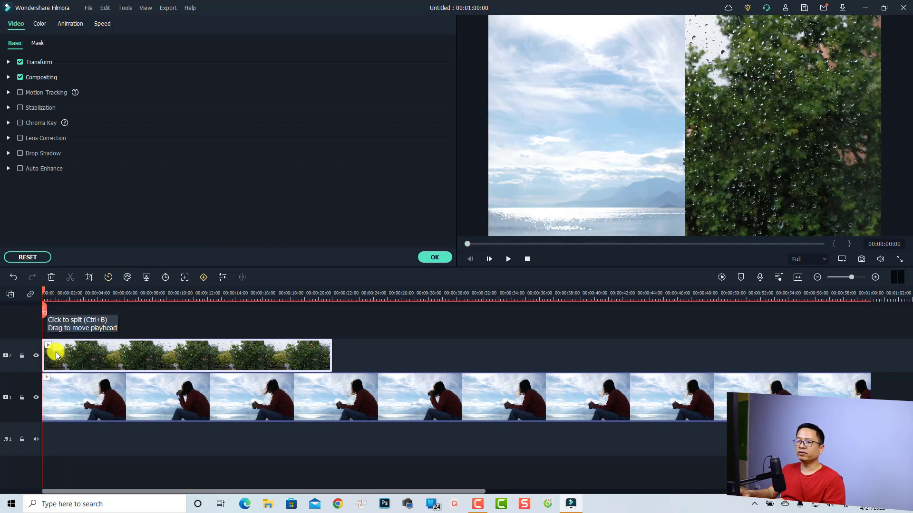
left_click(38, 42)
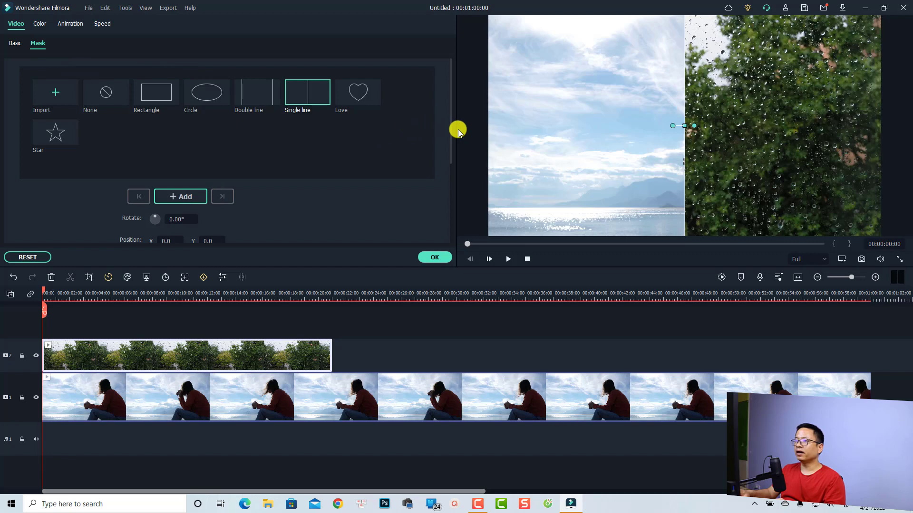
left_click_drag(450, 130, 447, 204)
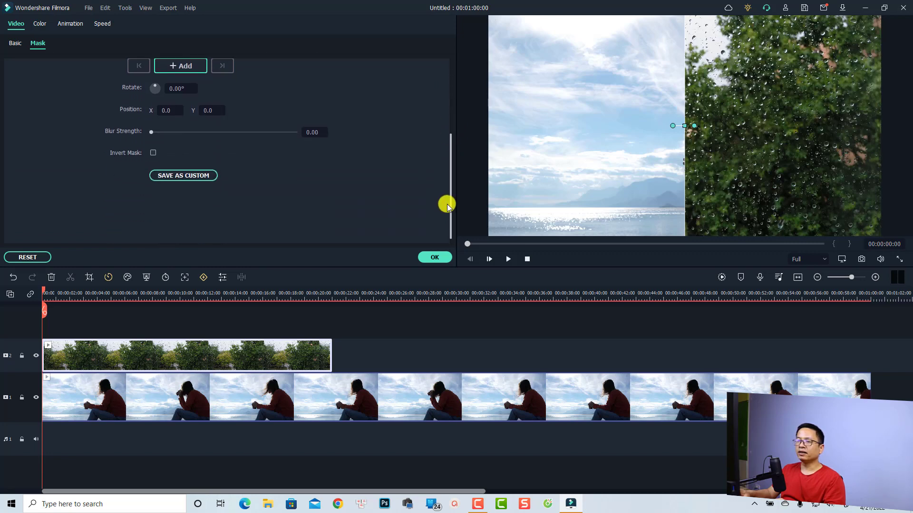
left_click(182, 65)
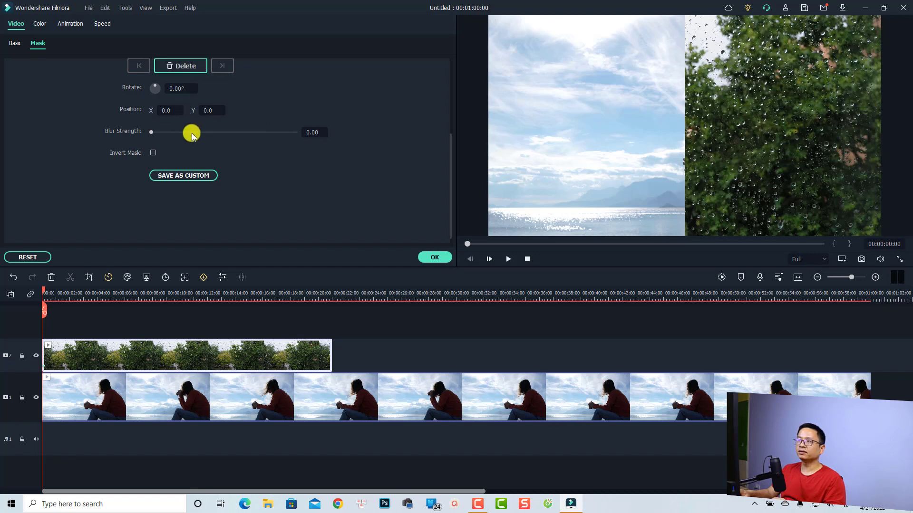
left_click(700, 150)
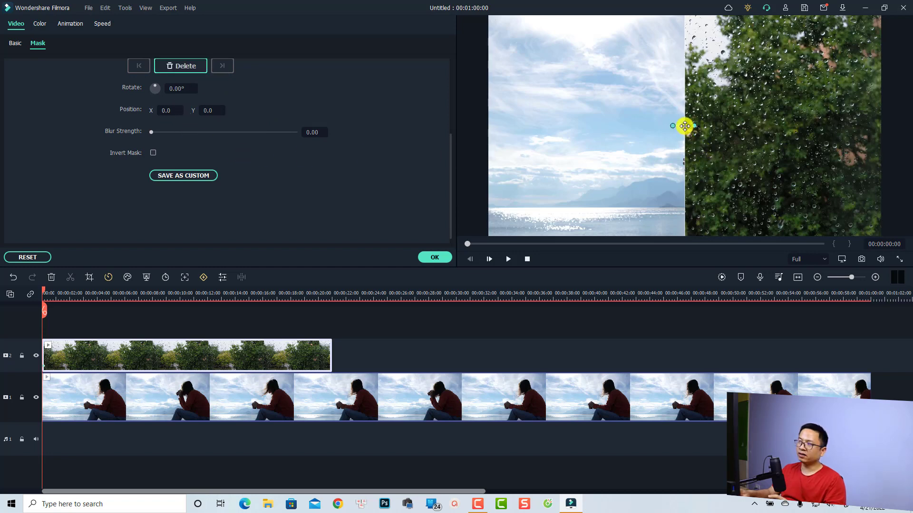
left_click_drag(684, 126, 484, 132)
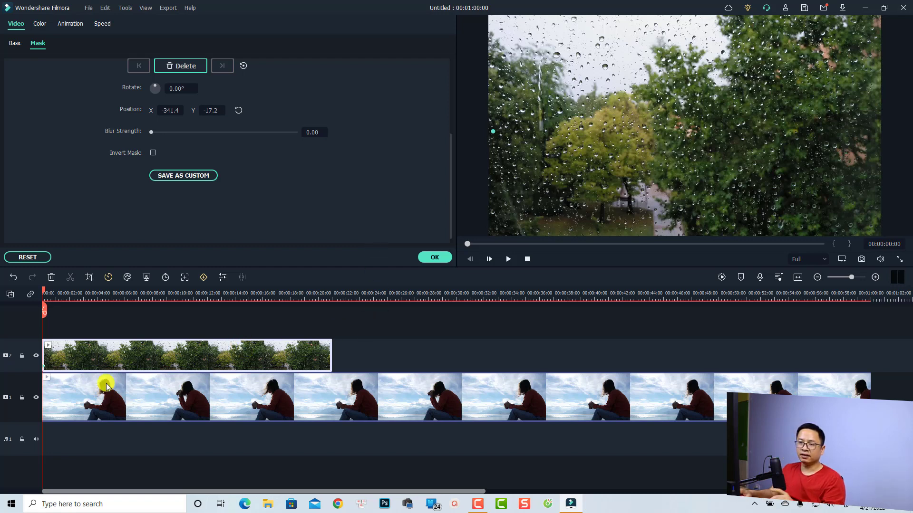
- At 00:00:03:00, set the mask's blur strength to 100 and move its line to the frame's centre, about X 0.8, Y -15.8
left_click_drag(41, 287, 84, 301)
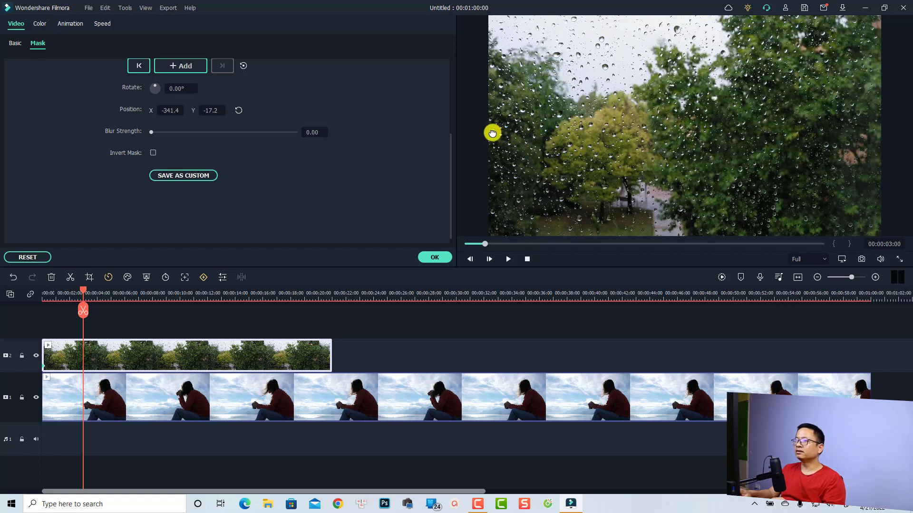
left_click_drag(492, 133, 517, 135)
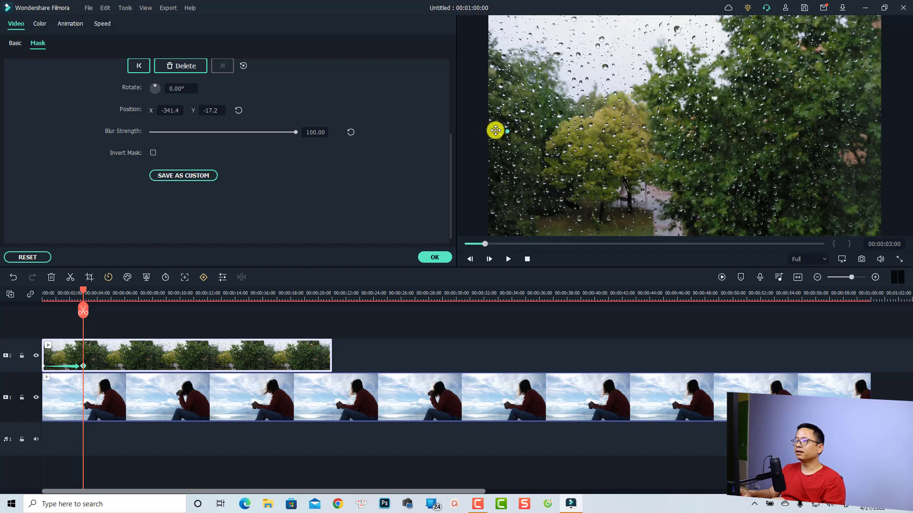
left_click_drag(491, 131, 693, 130)
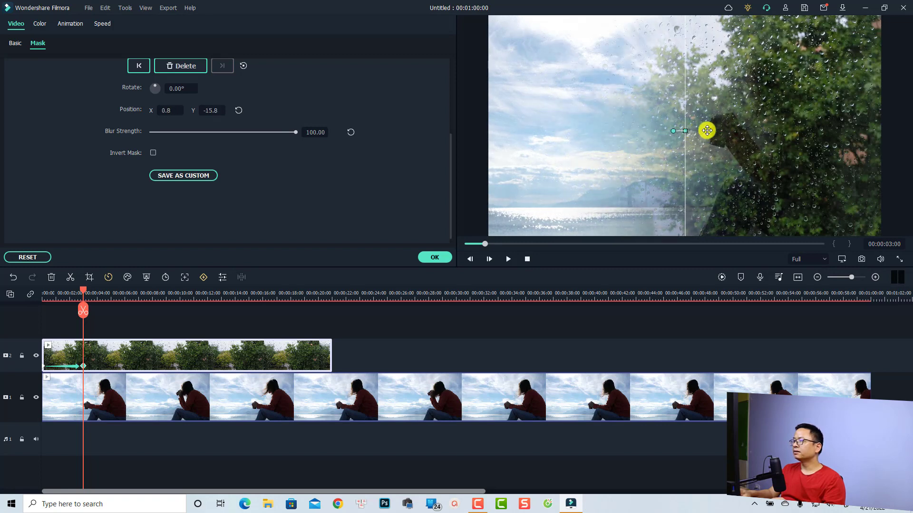
- Set the blur strength of the mask keyframe at 00:00:03:00 to 10
left_click_drag(296, 137, 168, 134)
left_click(312, 132)
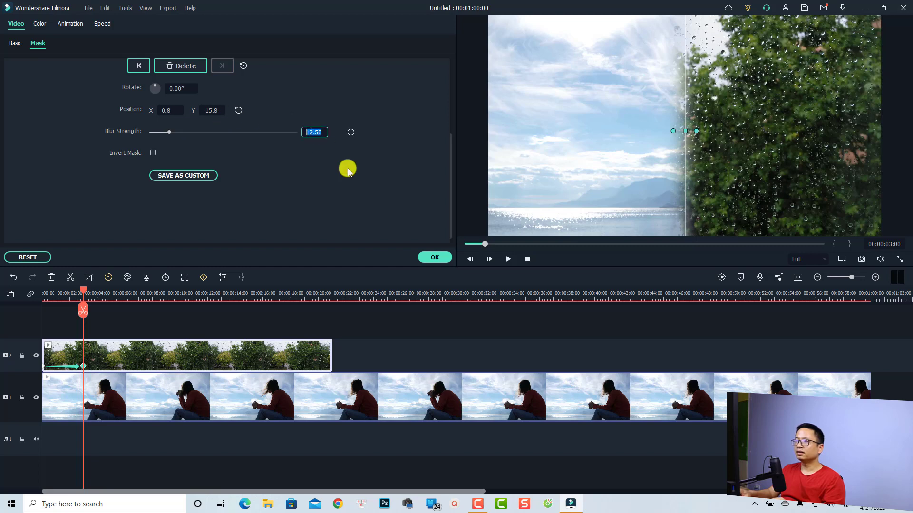
type("10")
key("Return")
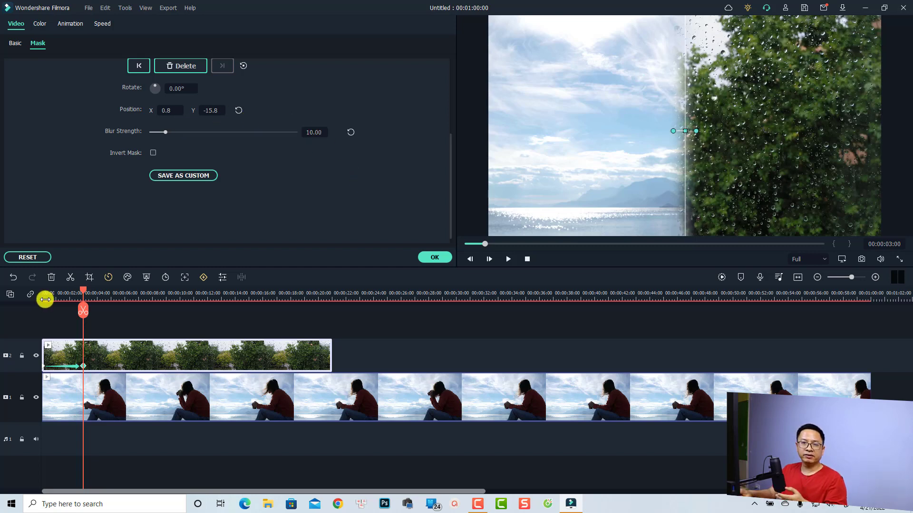
- Play the mask animation from the start, stop at 00:00:04:11 and add another mask keyframe there
left_click(43, 297)
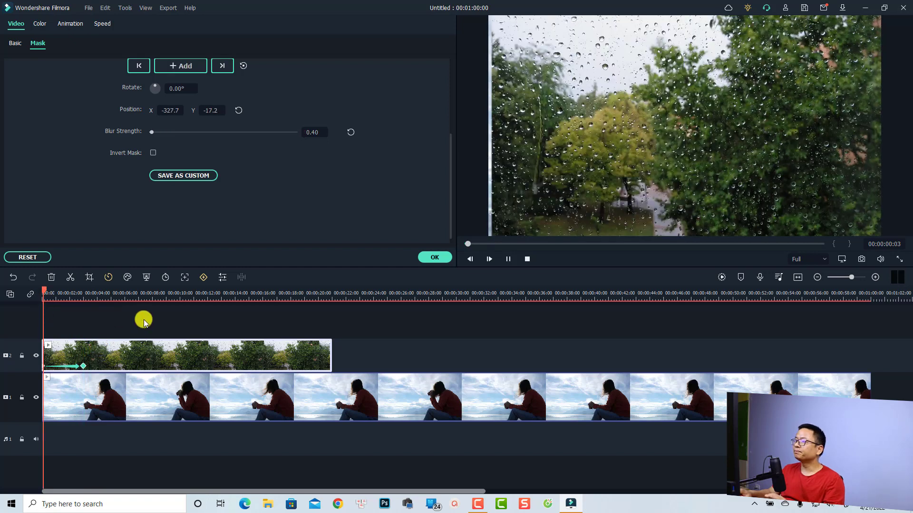
key("space")
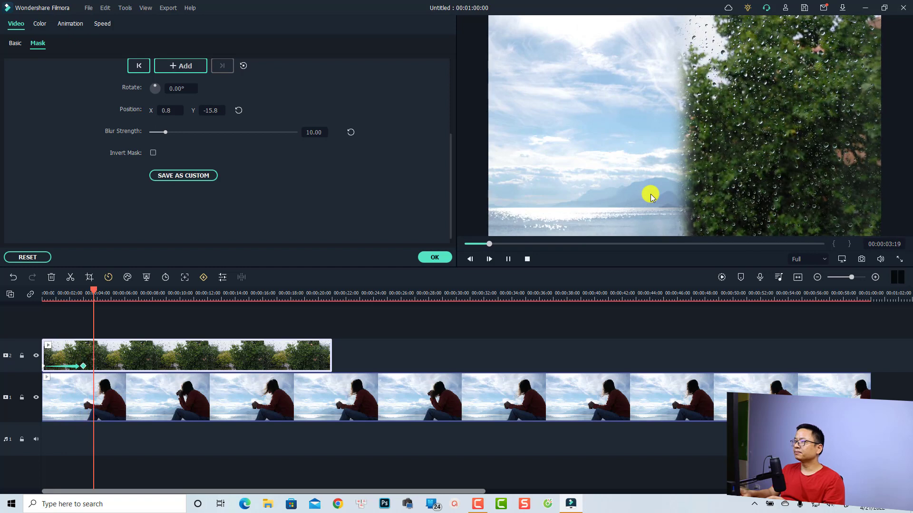
key("space")
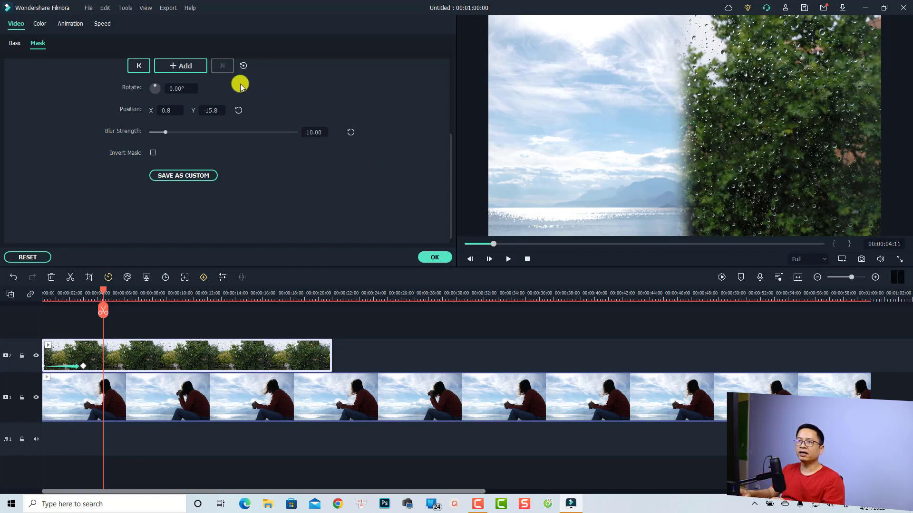
left_click(182, 67)
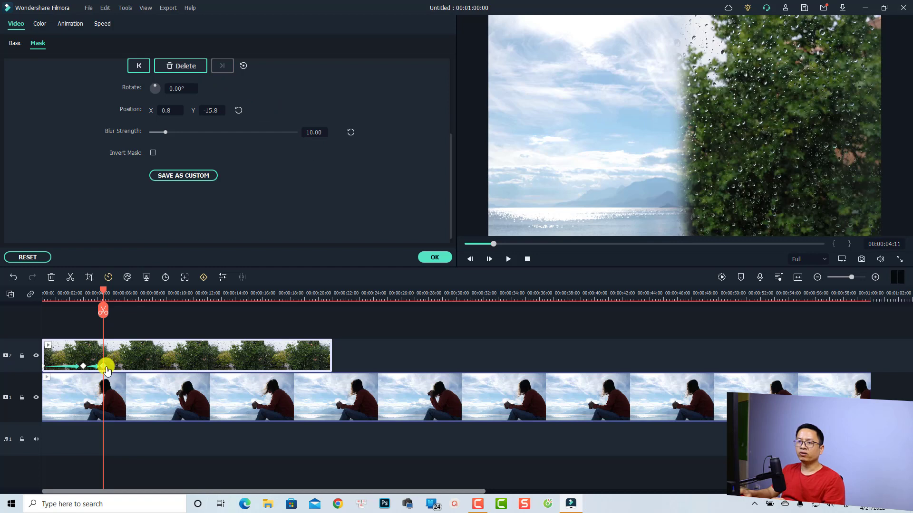
- At 00:00:06:17, move the mask line past the frame's right edge, about X 361.6, Y -23.0, to add a keyframe
left_click_drag(107, 292, 134, 293)
left_click(737, 136)
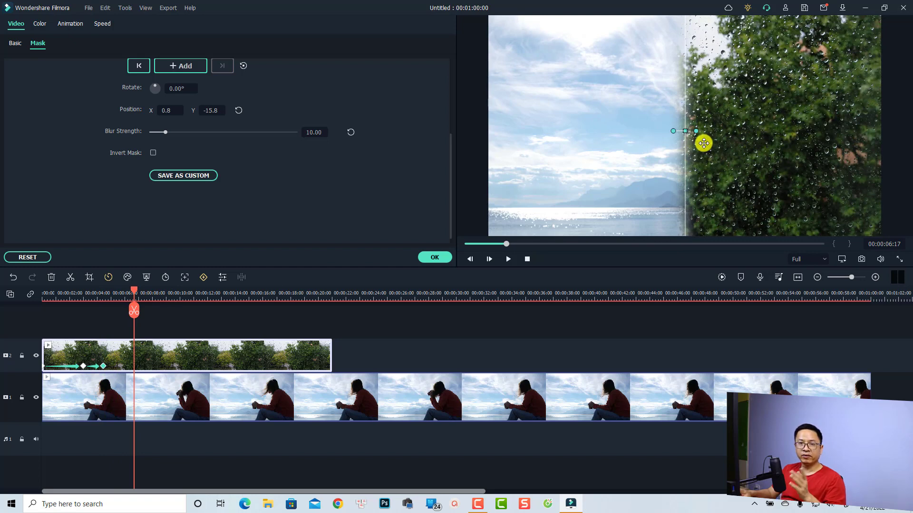
left_click_drag(685, 132, 896, 135)
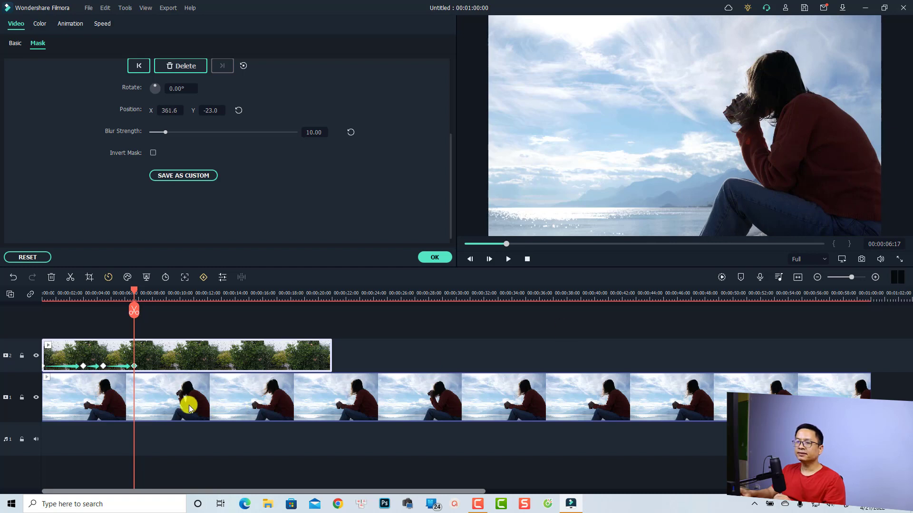
- Play the mask animation from the start and stop after the last keyframe
left_click(45, 297)
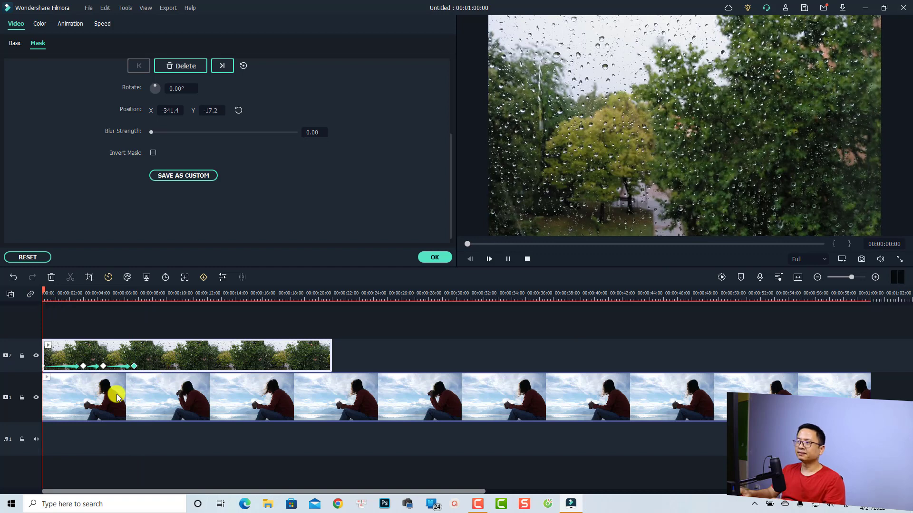
key("space")
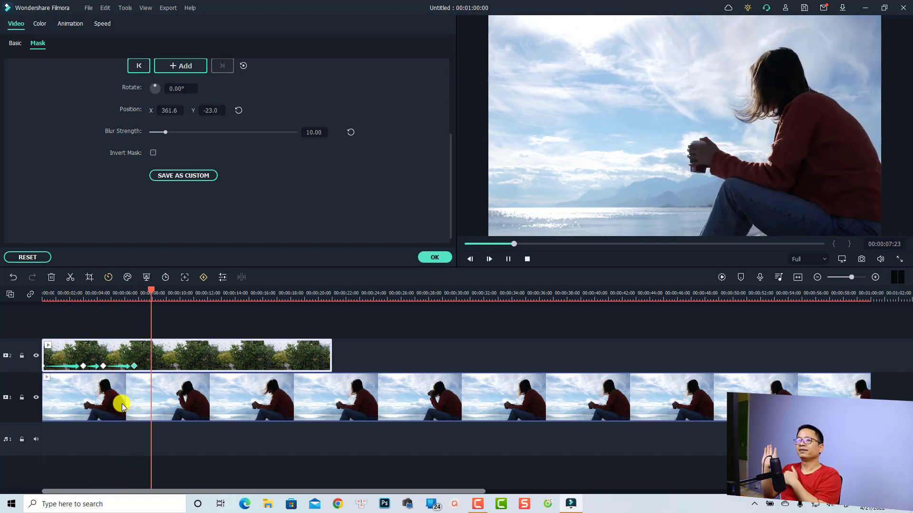
key("space")
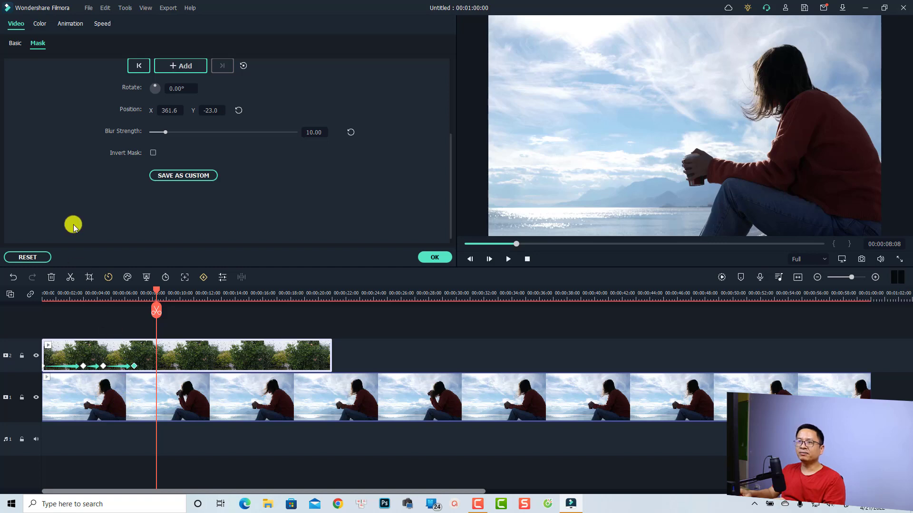
- Inspect the existing mask keyframes on the upper clip, ending on the one at 00:00:04:11
left_click(198, 297)
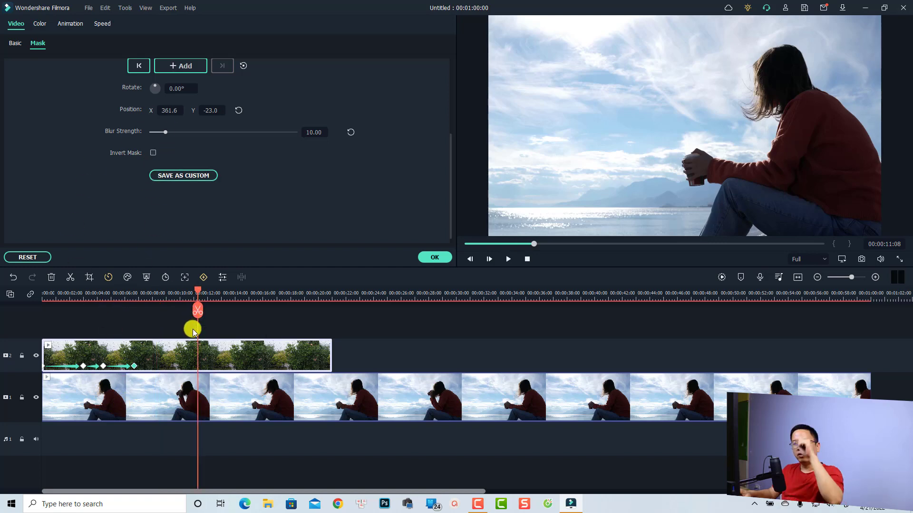
left_click(198, 359)
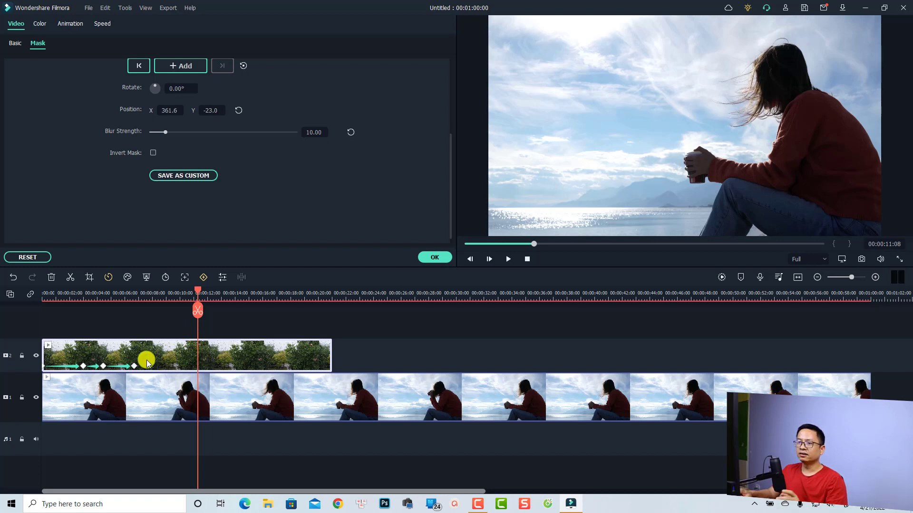
left_click(135, 366)
left_click_drag(131, 290, 102, 292)
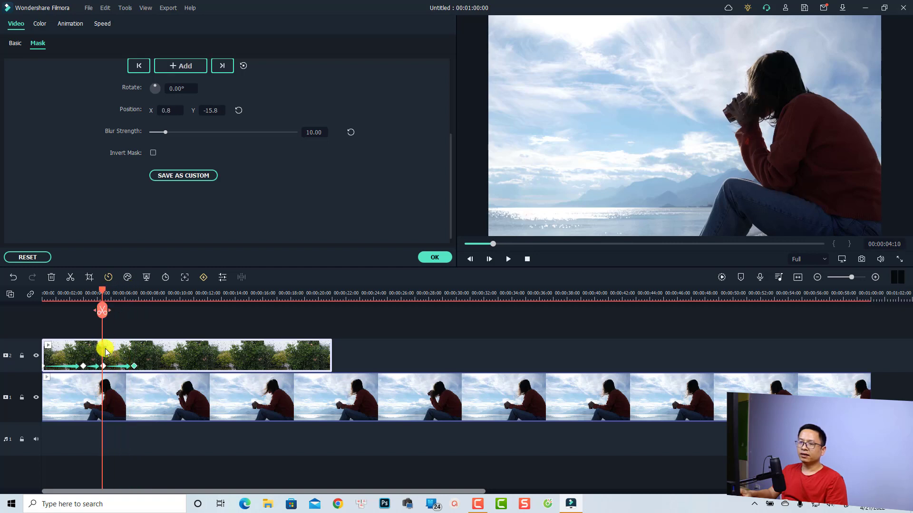
left_click(103, 366)
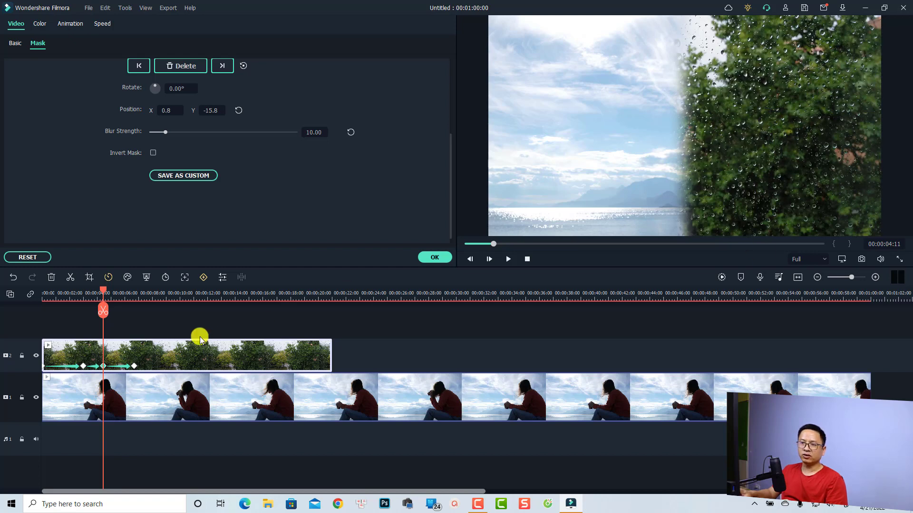
- Set the rotation of the last mask keyframe, at 00:00:06:17, to 90°
left_click_drag(102, 292, 133, 300)
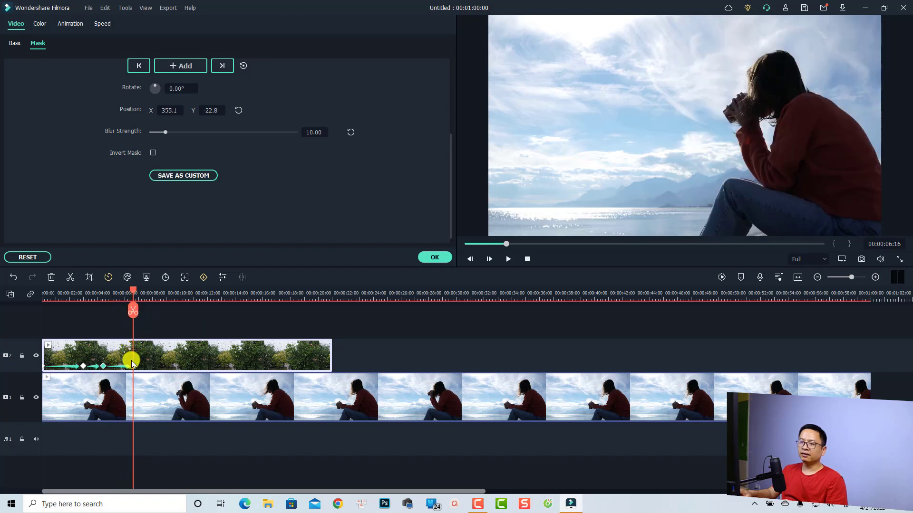
left_click(133, 366)
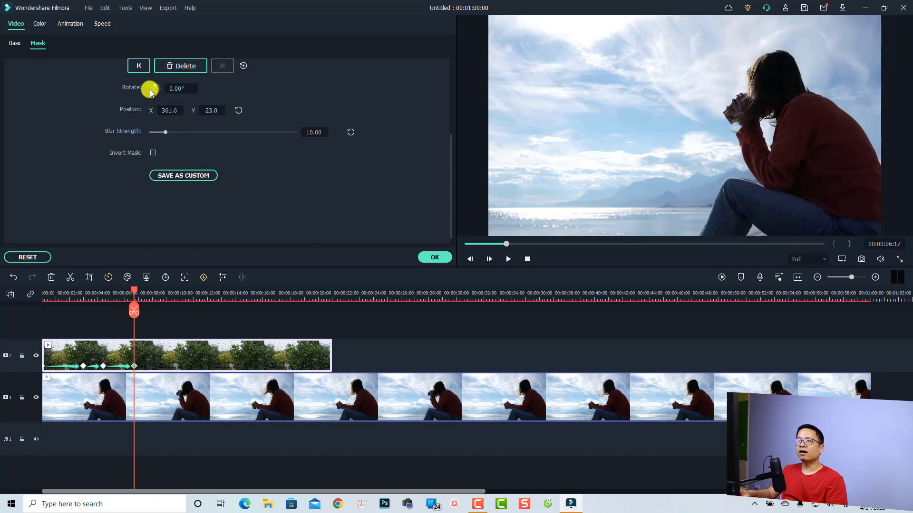
left_click_drag(157, 88, 159, 90)
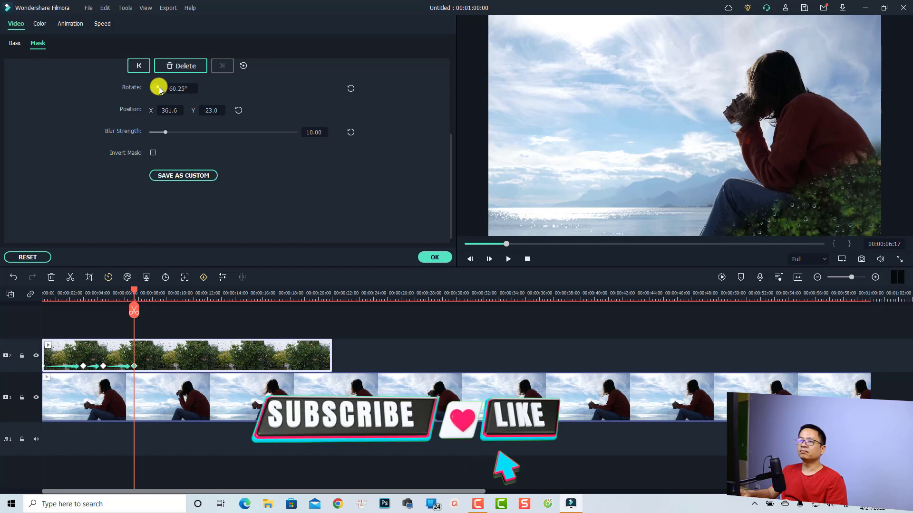
double_click(179, 89)
type("90")
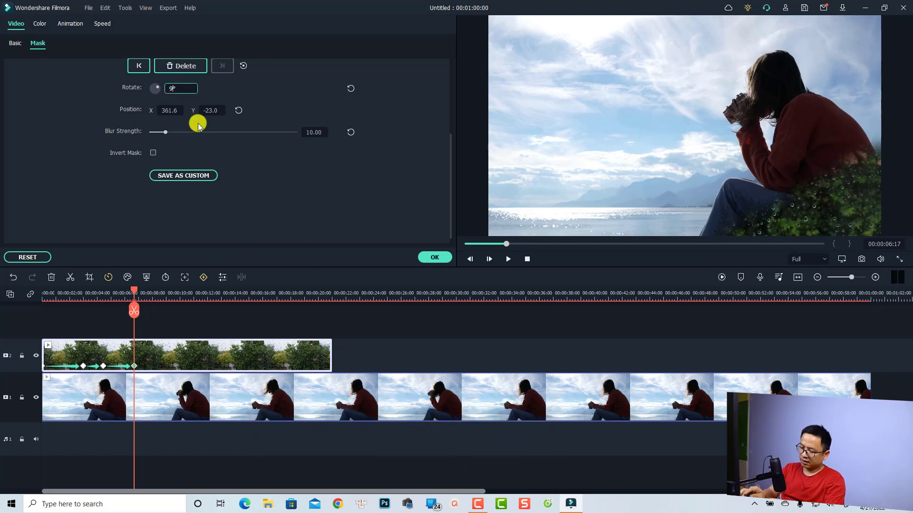
key("Return")
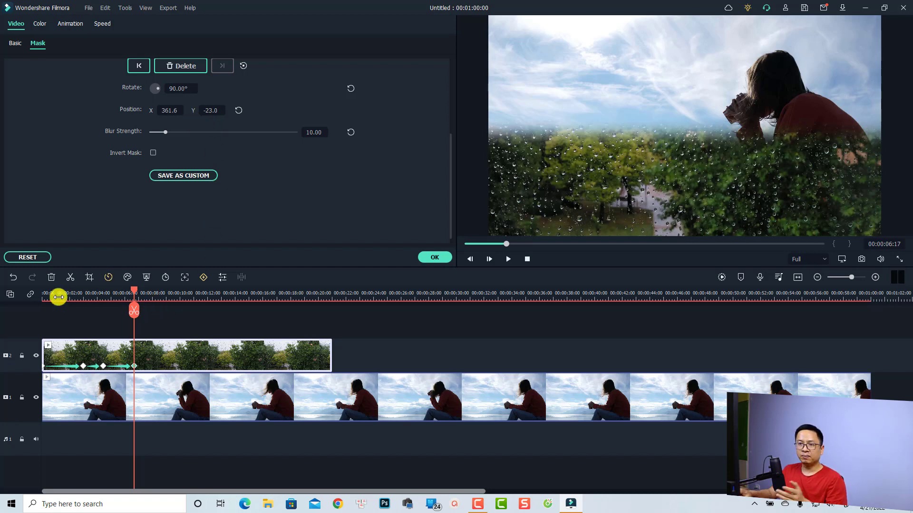
- Play the animation from the start to review the mask's rotation, stopping past the last keyframe
left_click(43, 298)
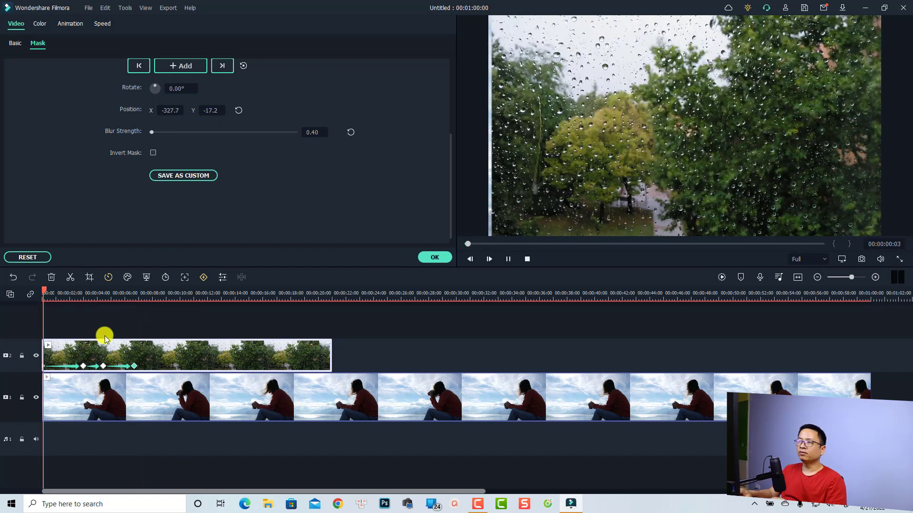
key("space")
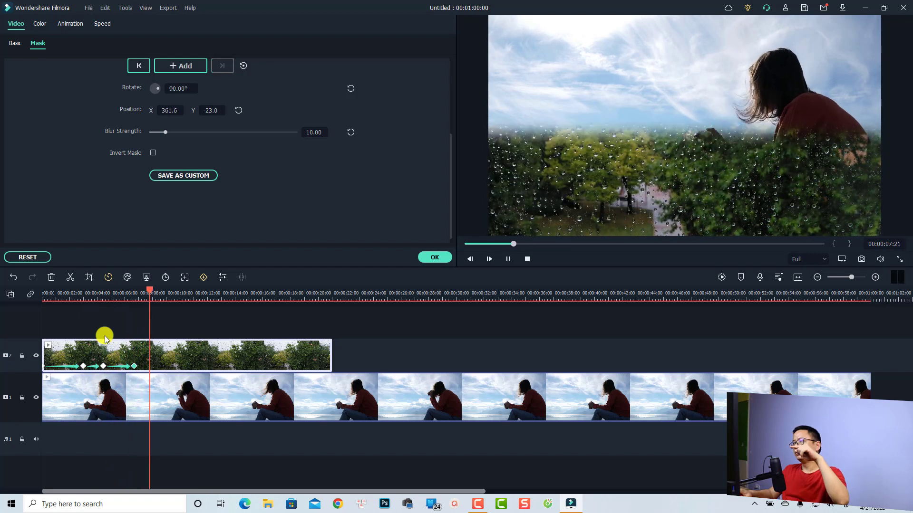
key("space")
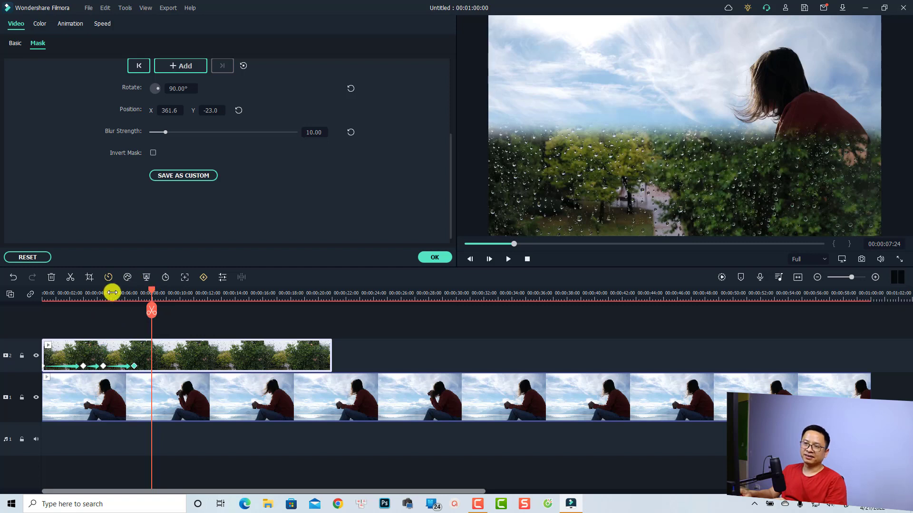
- Return to the start of the clip, invert the mask and play the inverted animation past the last keyframe
left_click(101, 295)
left_click_drag(101, 290, 38, 304)
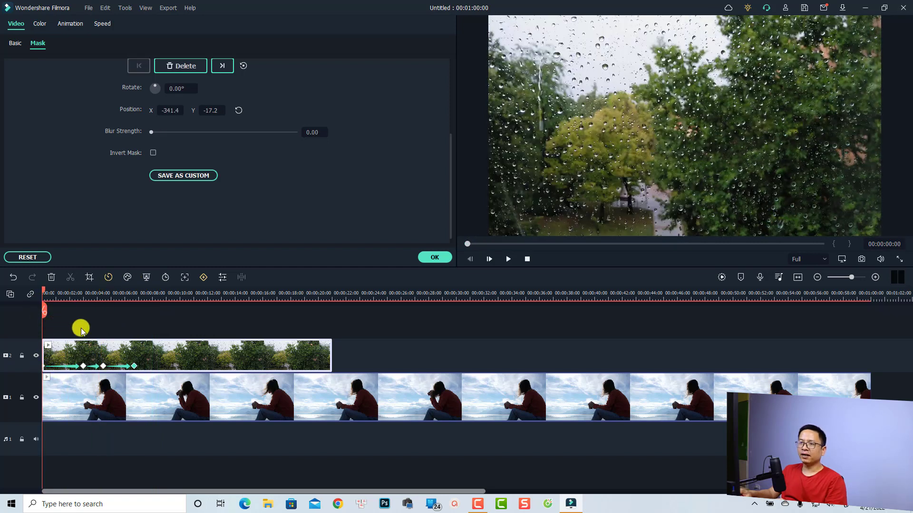
left_click(153, 154)
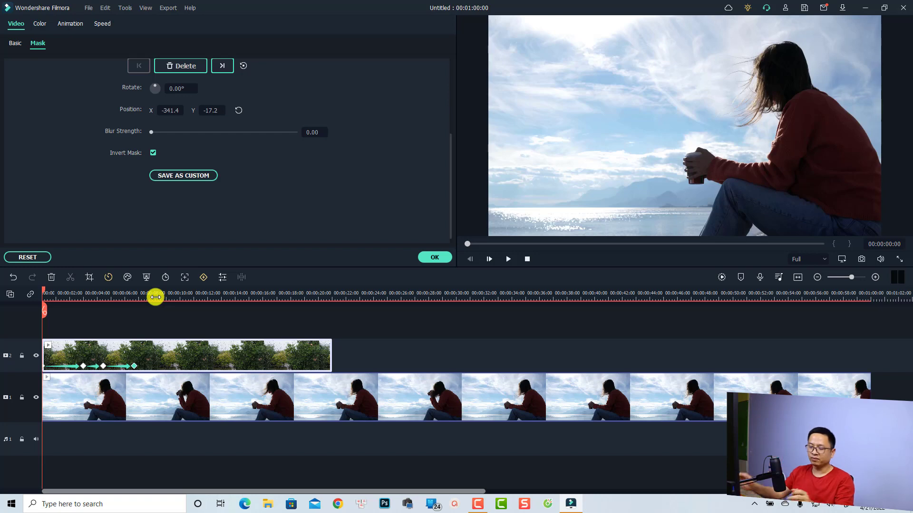
key("space")
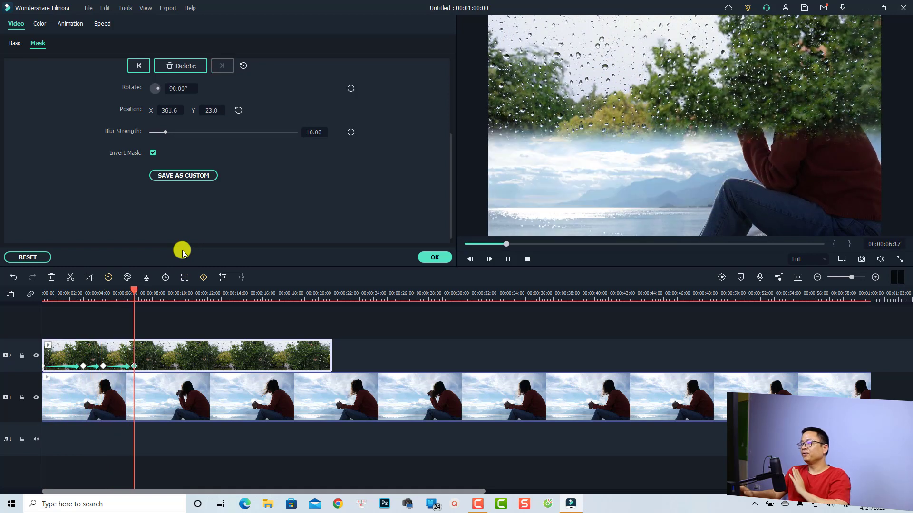
key("space")
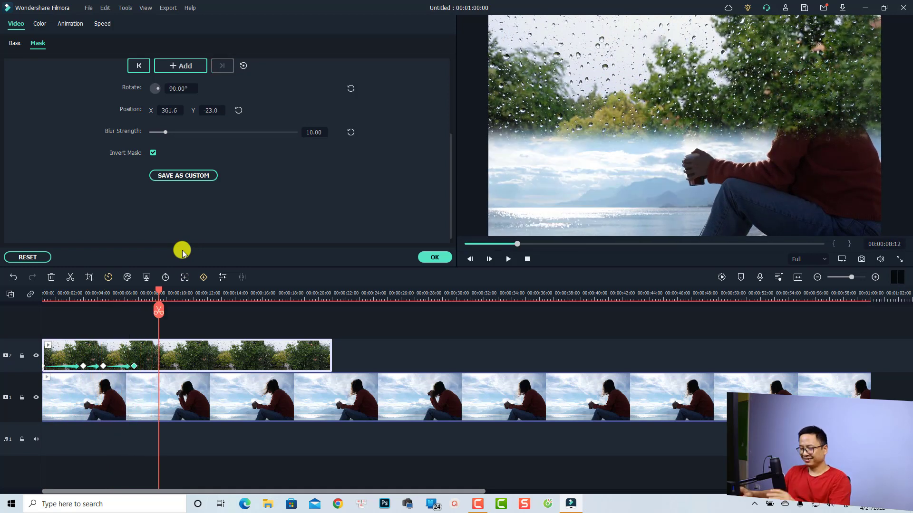
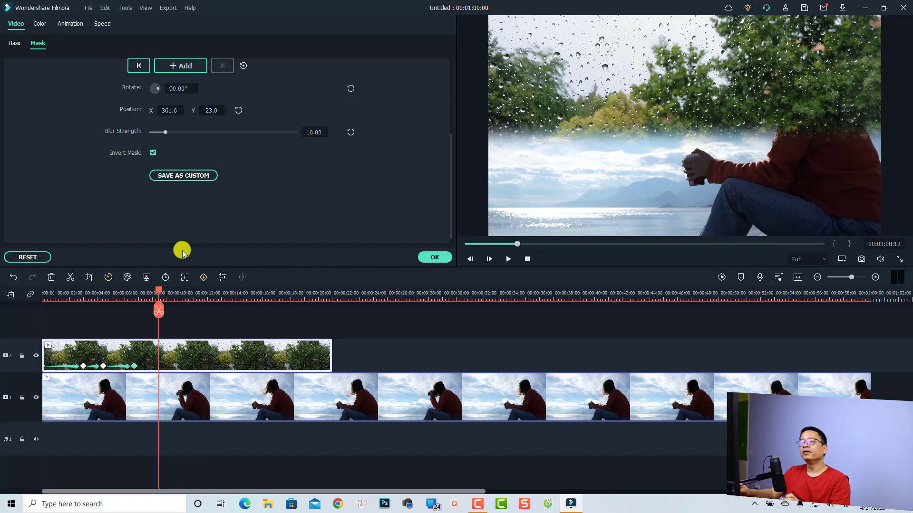
- Save the animated mask as a custom mask named "Mask No 1" and confirm the clip's mask settings
left_click(180, 176)
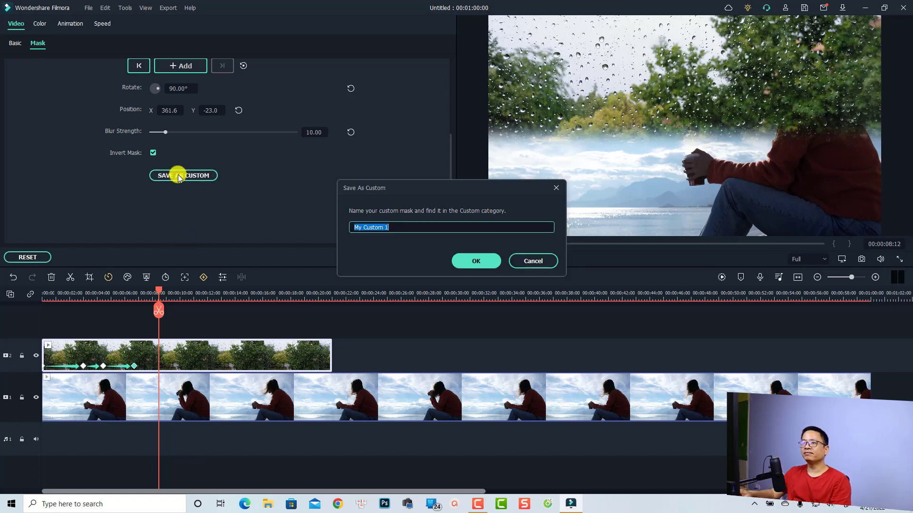
type("Mask No")
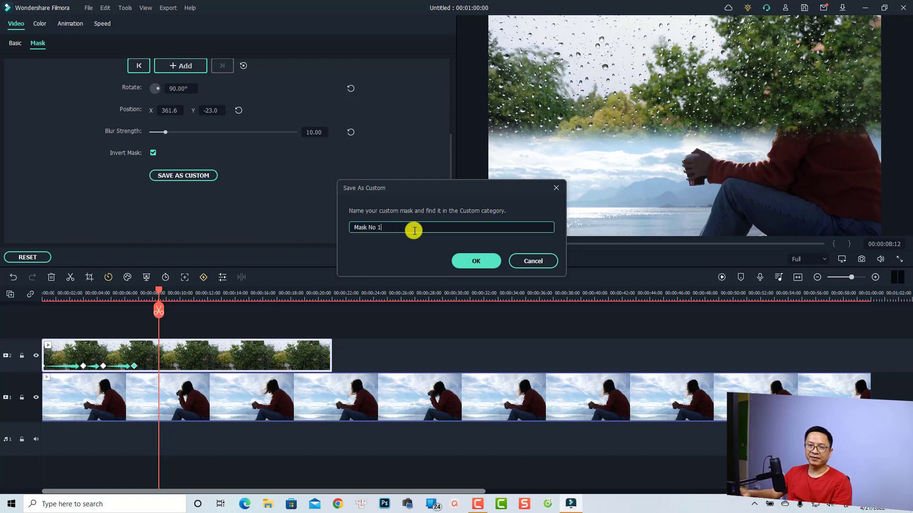
left_click(473, 261)
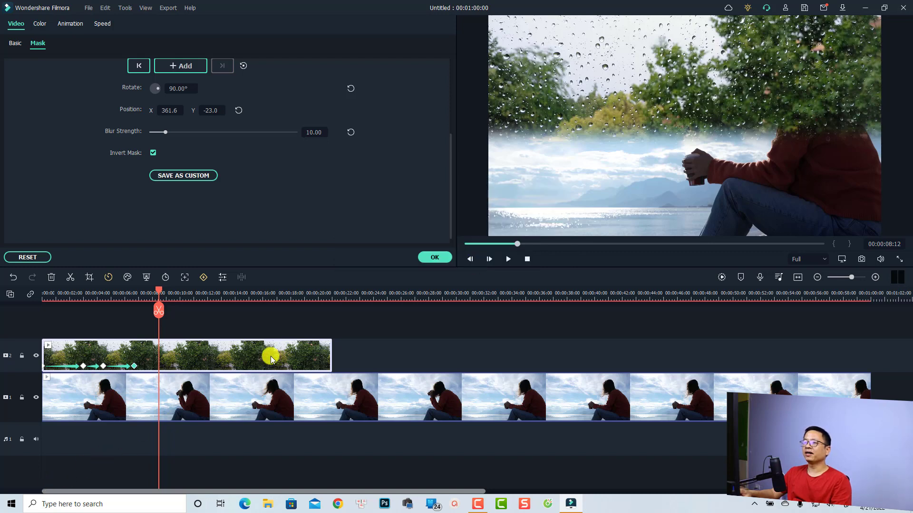
left_click(434, 257)
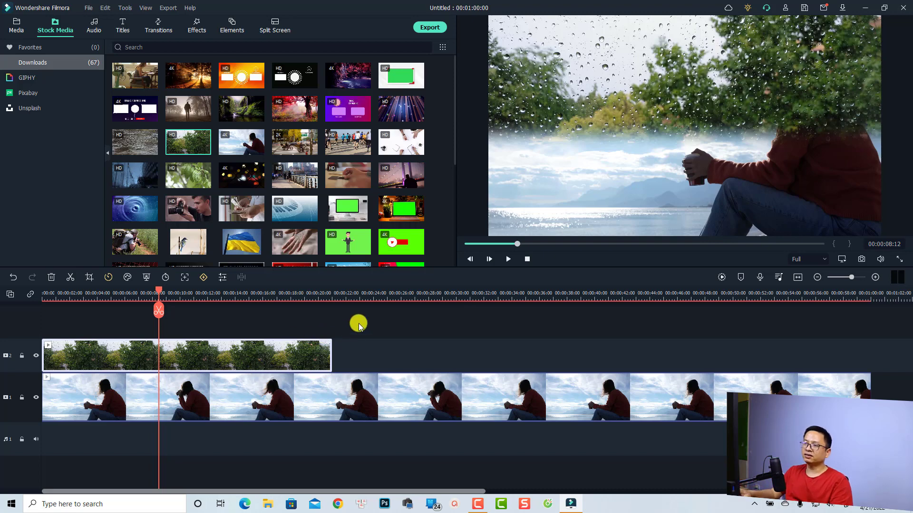
- Delete the clip of the woman by the sea and the masked rainy tree clip from the timeline
left_click(261, 424)
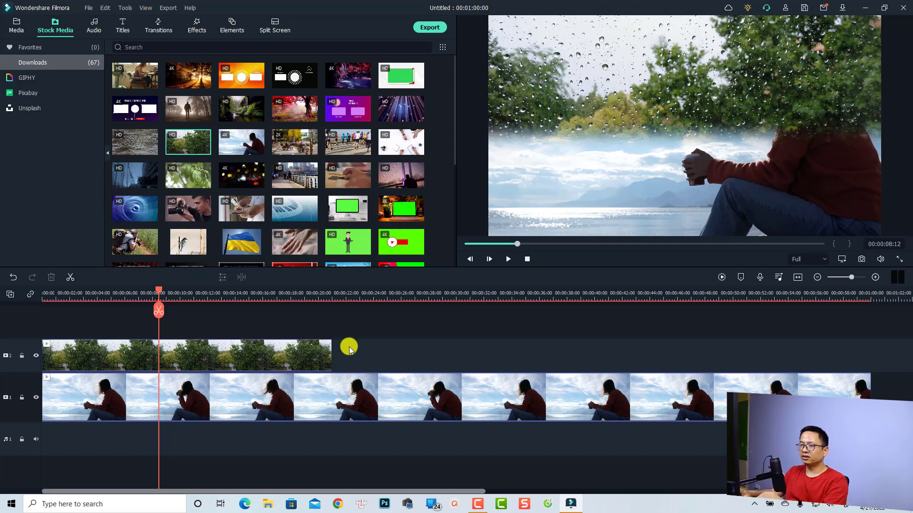
left_click(279, 411)
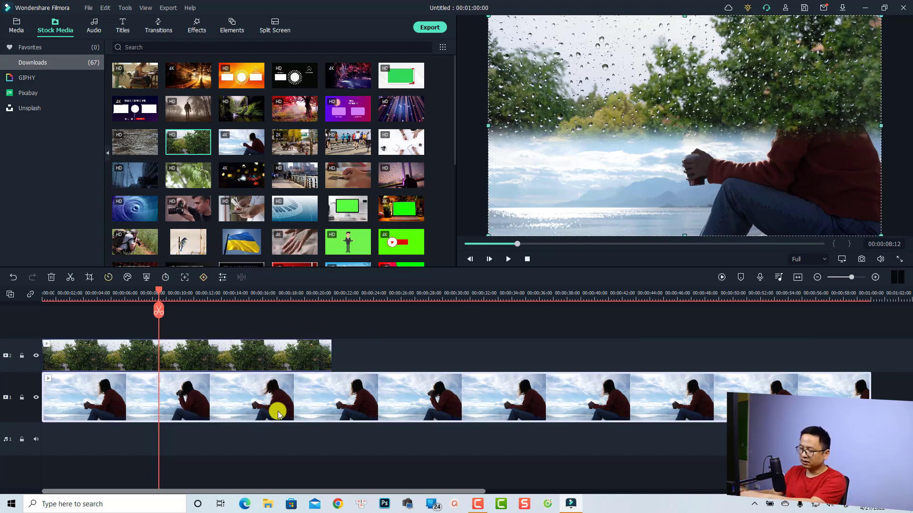
key("Delete")
double_click(235, 358)
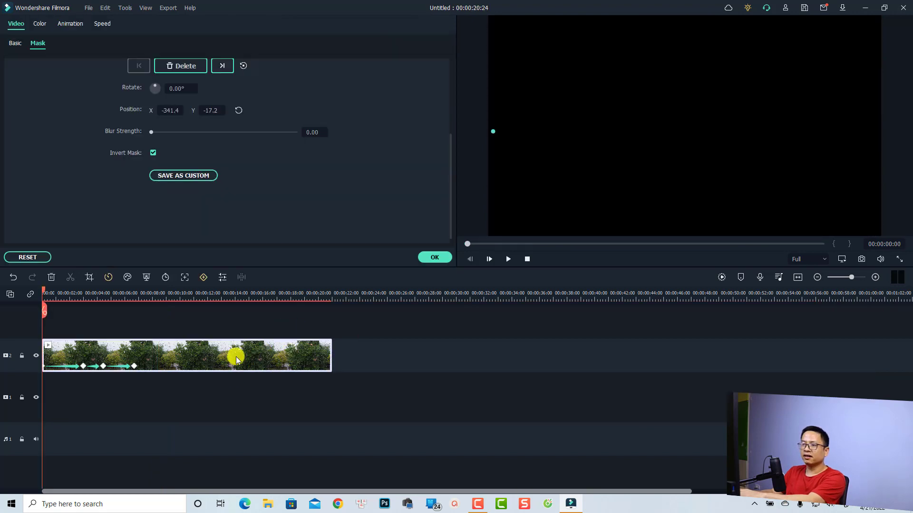
key("Delete")
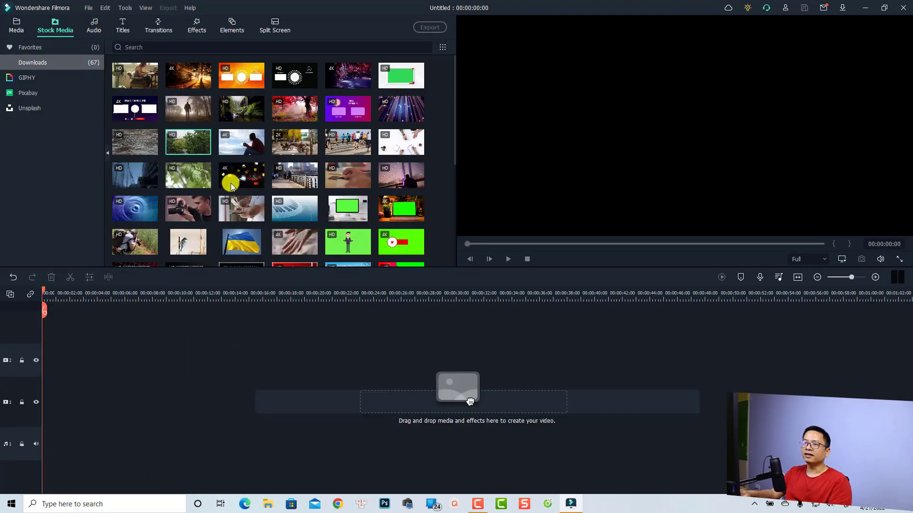
- Stack the runners stock clip on track 2 above the night bokeh lights clip on track 1 at the timeline's start, and preview them
left_click_drag(232, 186, 36, 399)
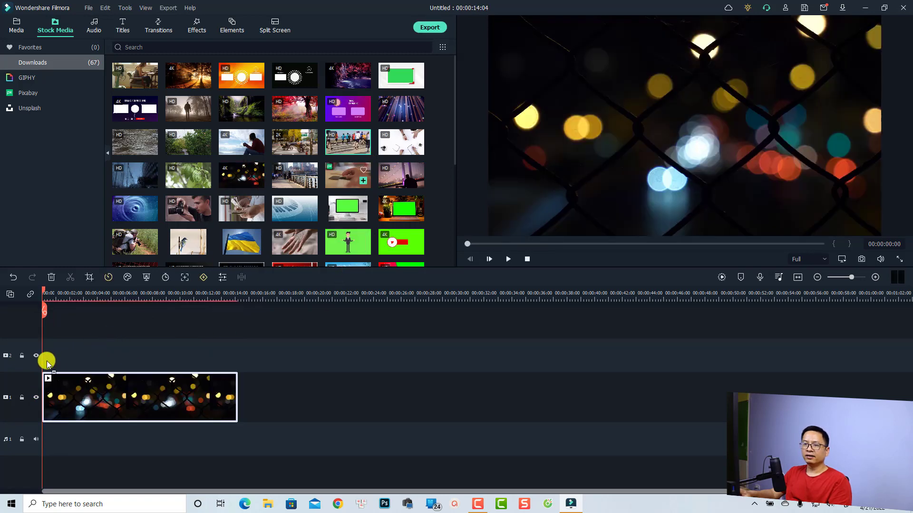
left_click_drag(46, 361, 114, 361)
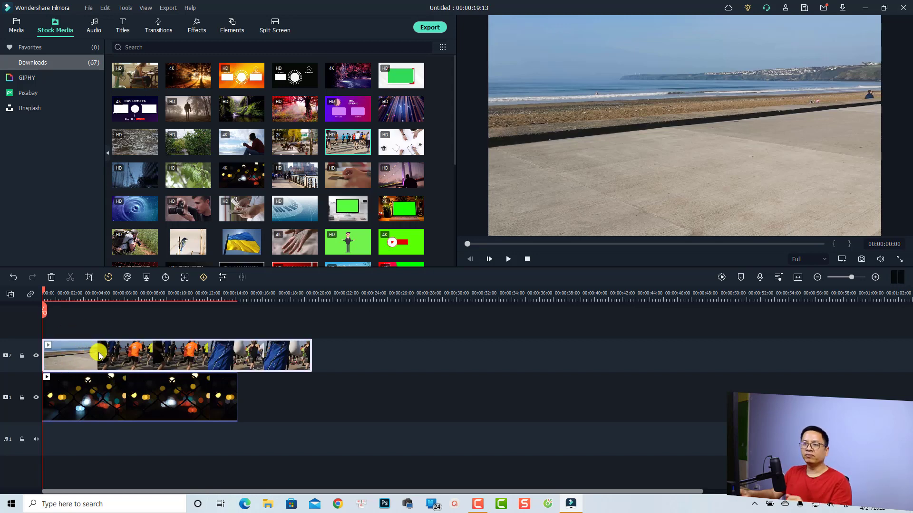
key("space")
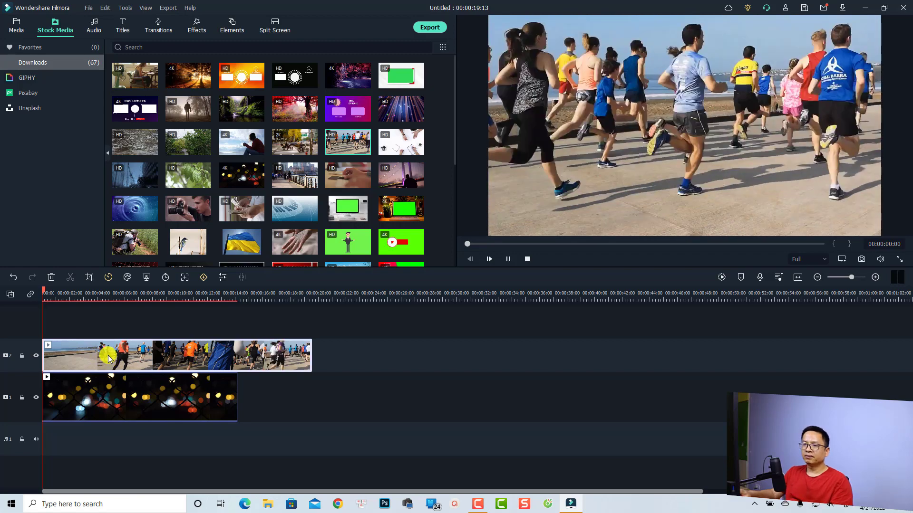
key("space")
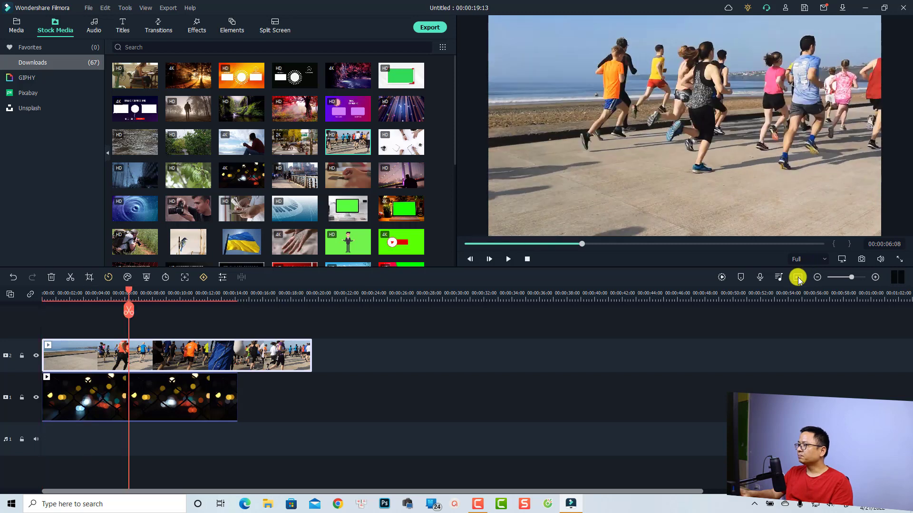
left_click(797, 278)
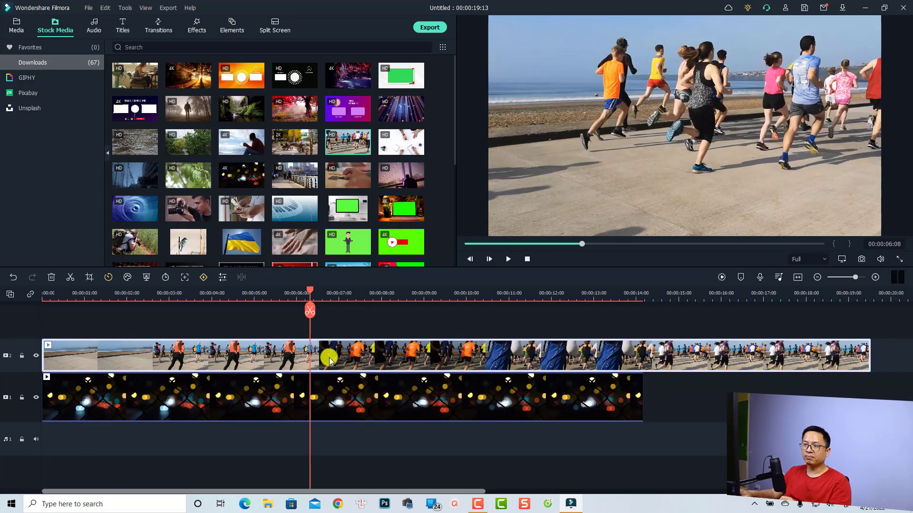
- Apply the saved custom mask "Mask No 1" to the runners clip on track 2 and confirm the clip's settings
double_click(288, 357)
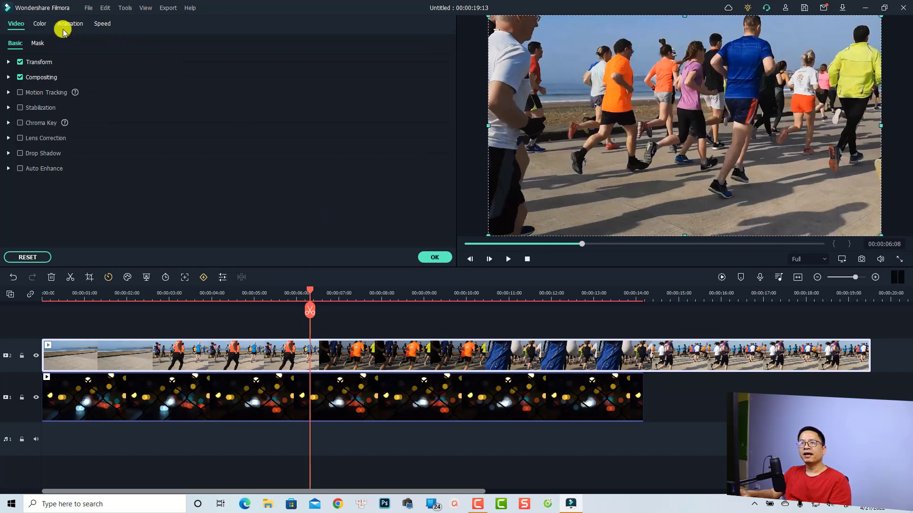
left_click(37, 43)
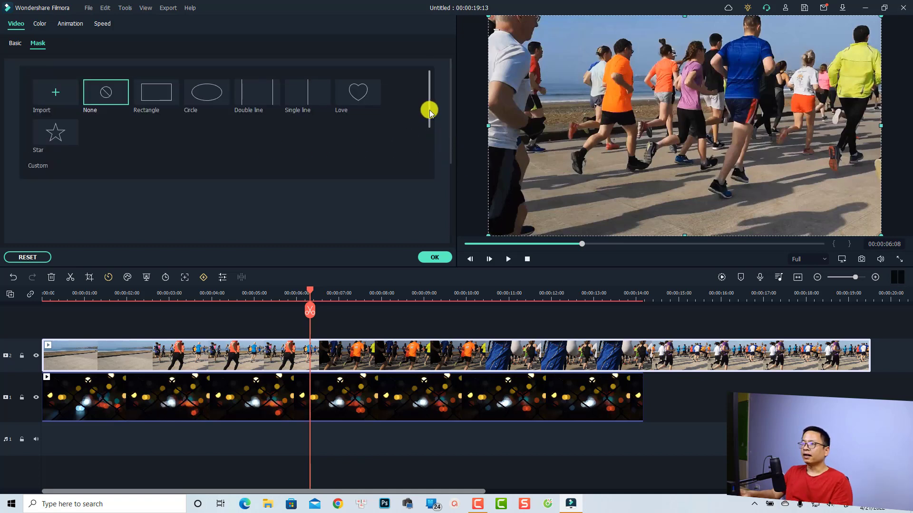
left_click_drag(429, 109, 423, 161)
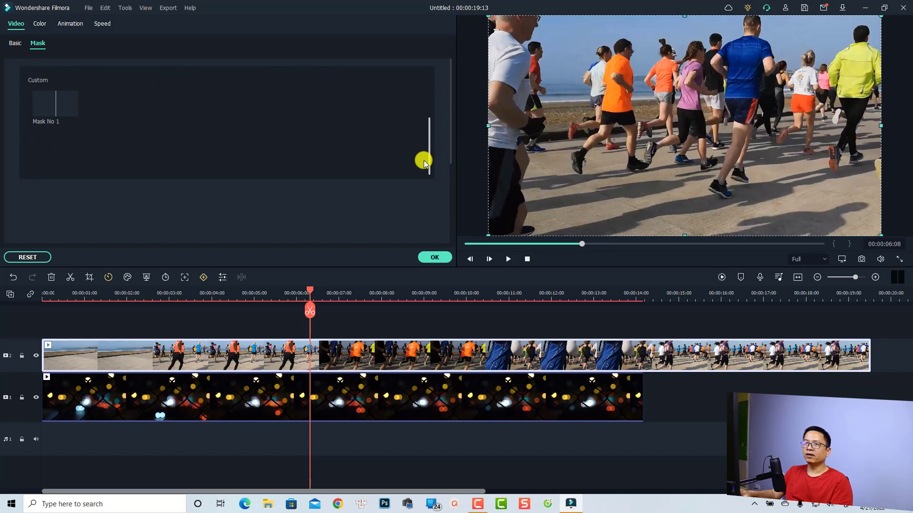
left_click(52, 109)
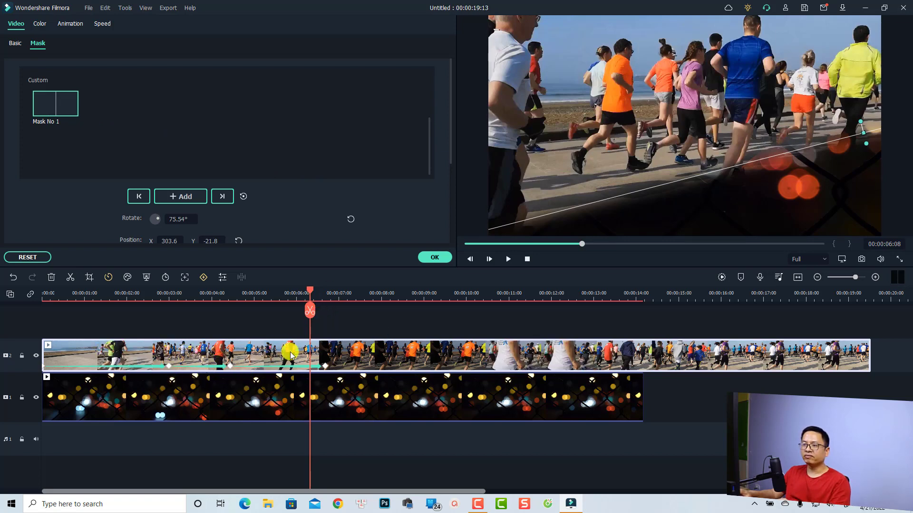
left_click(434, 259)
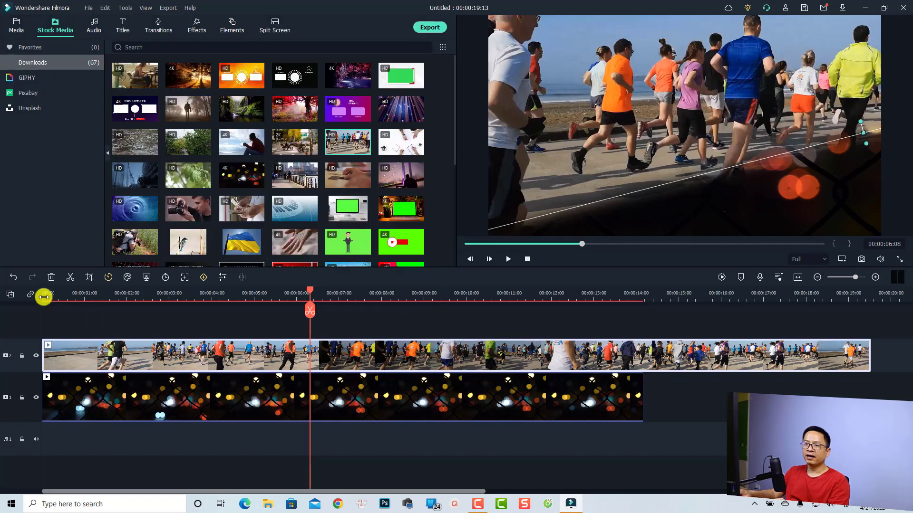
- Return to the timeline's start and play the masked runners clip over the bokeh lights past the mask animation's end, then pause
key("Home")
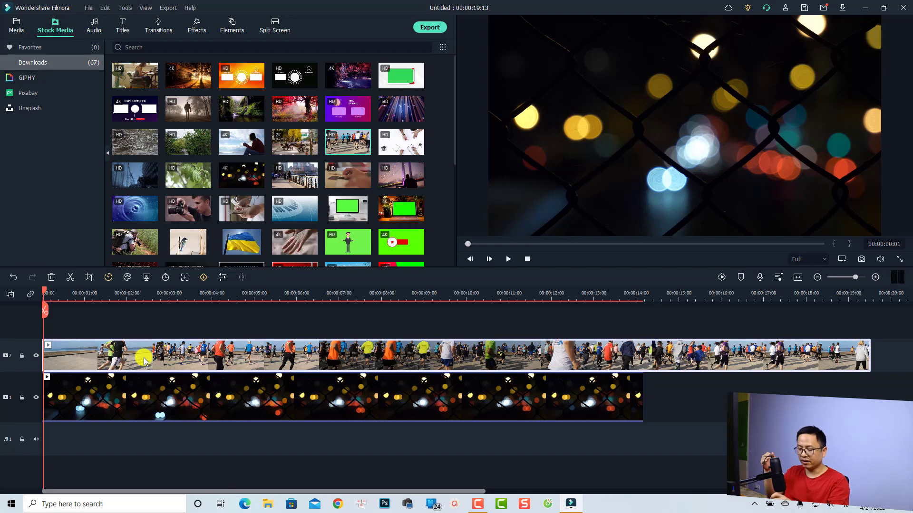
left_click(400, 355)
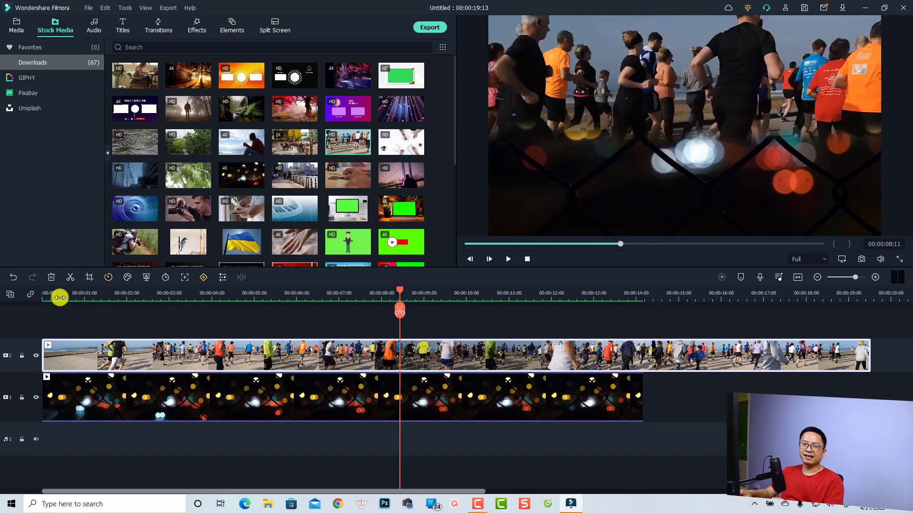
left_click(42, 295)
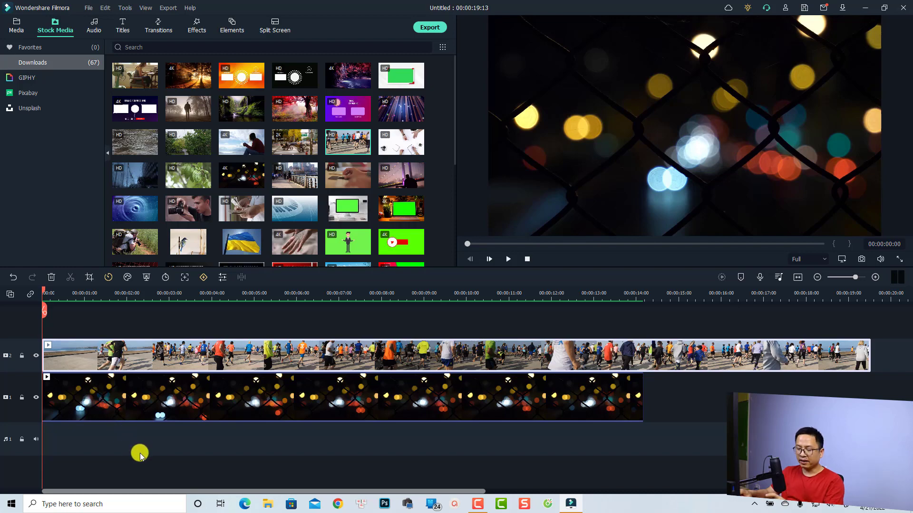
key("space")
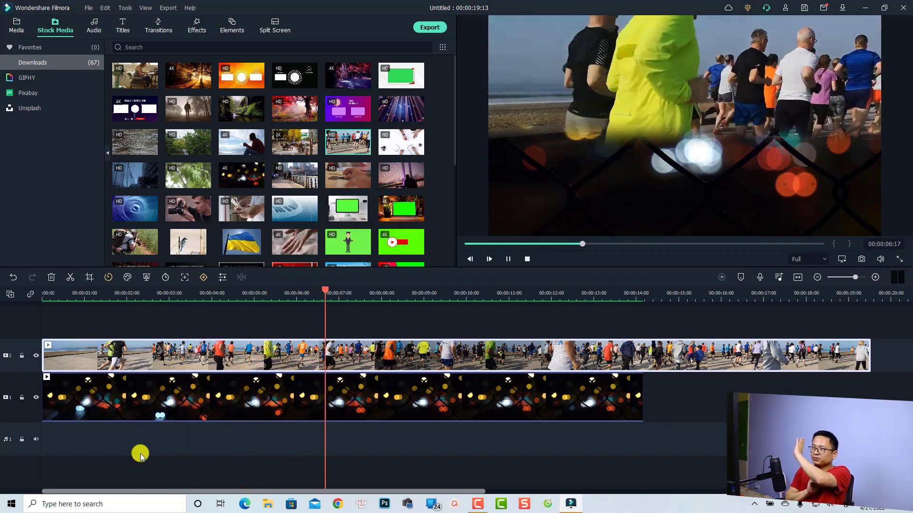
key("space")
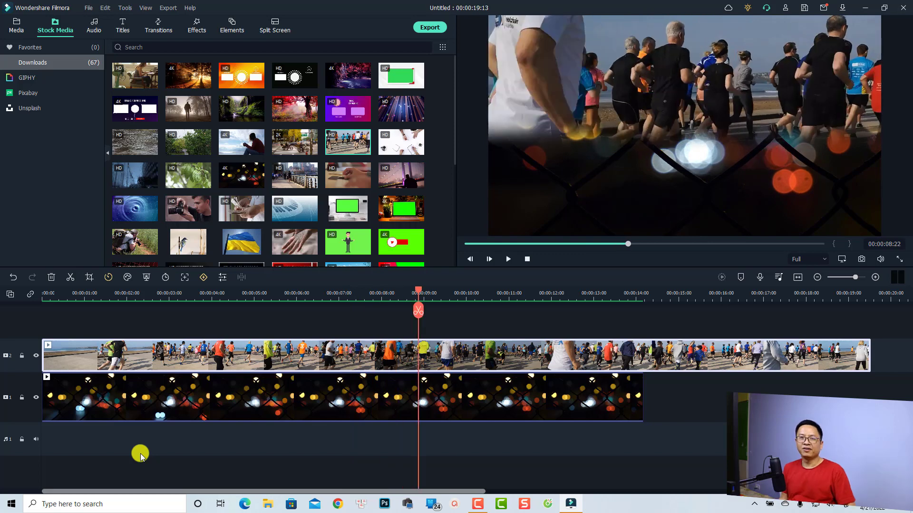